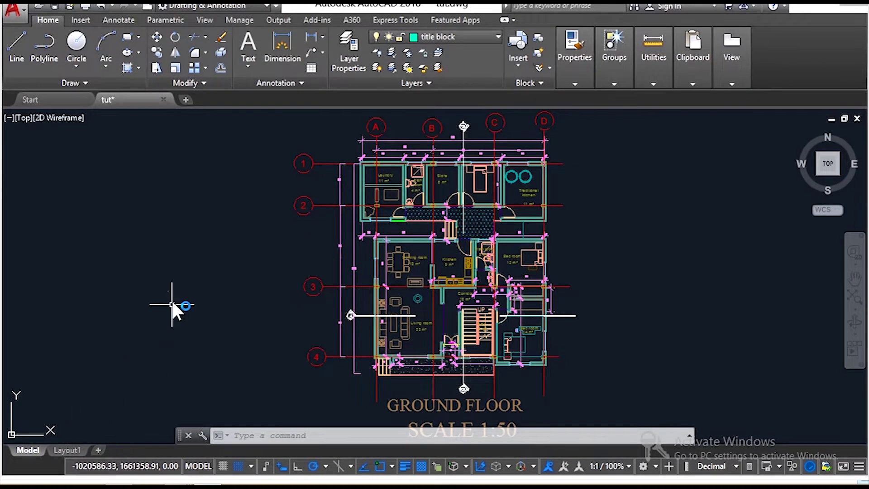
- Add a new layout and delete its default viewport to leave the sheet blank
left_click(97, 450)
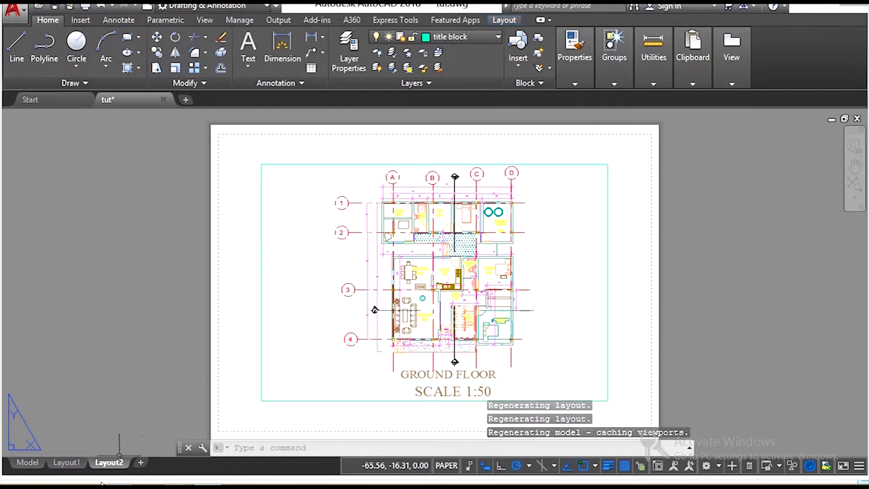
left_click(377, 268)
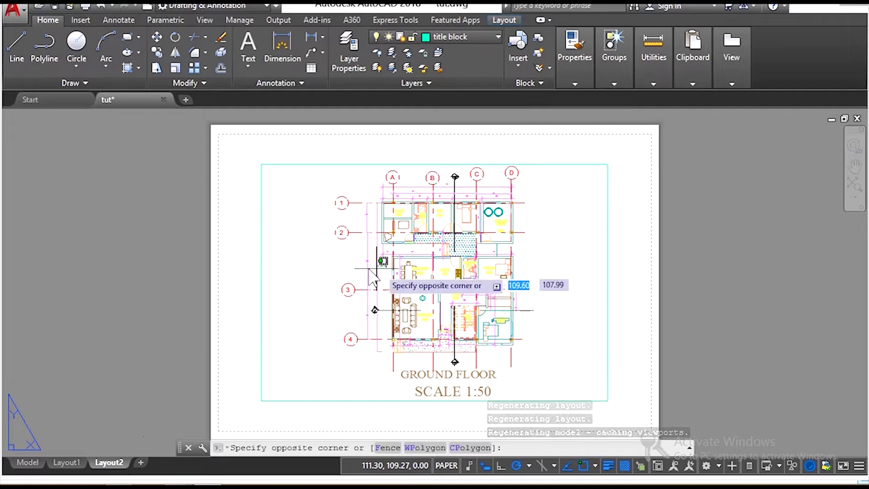
left_click(351, 158)
left_click(353, 164)
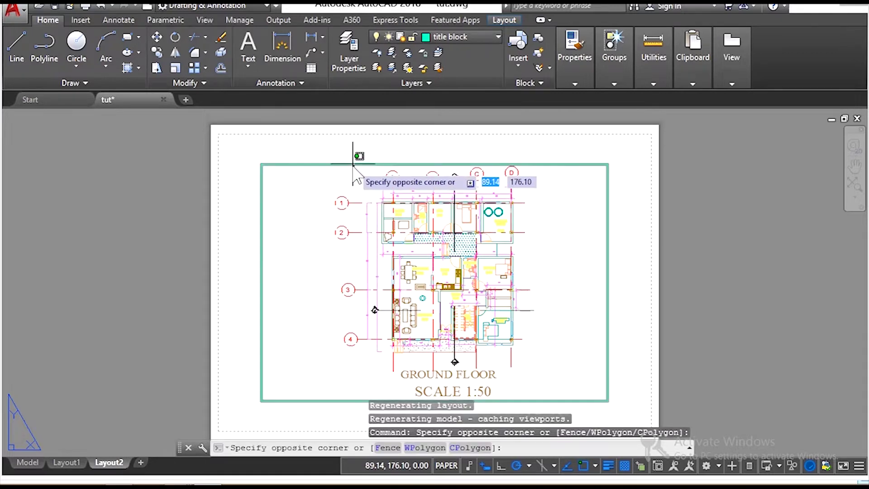
left_click(349, 150)
key("Delete")
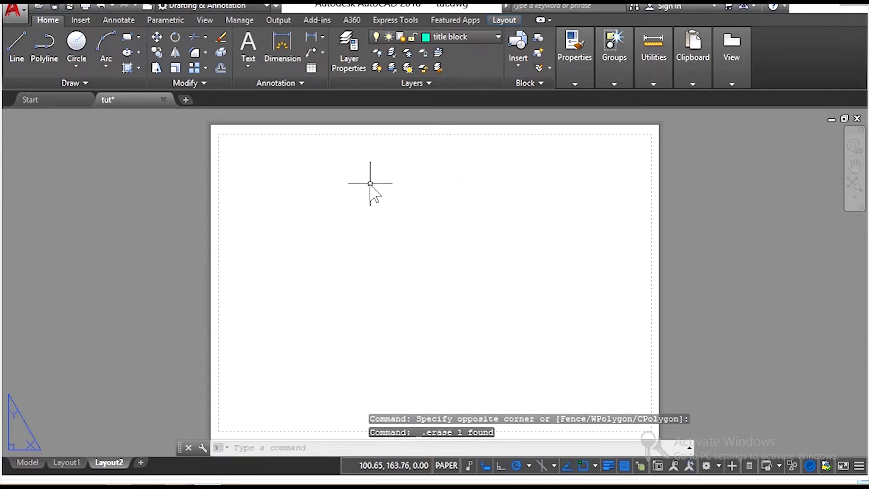
- Rename the new layout as "ground floor"
right_click(113, 463)
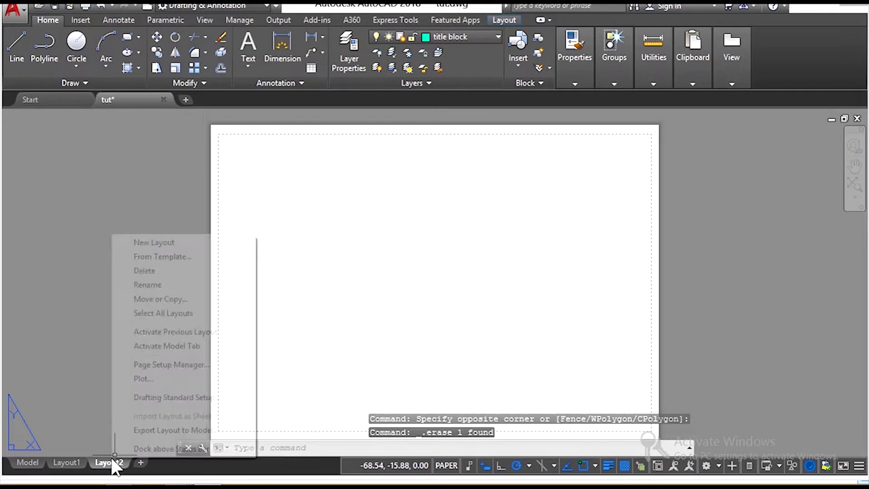
left_click(206, 285)
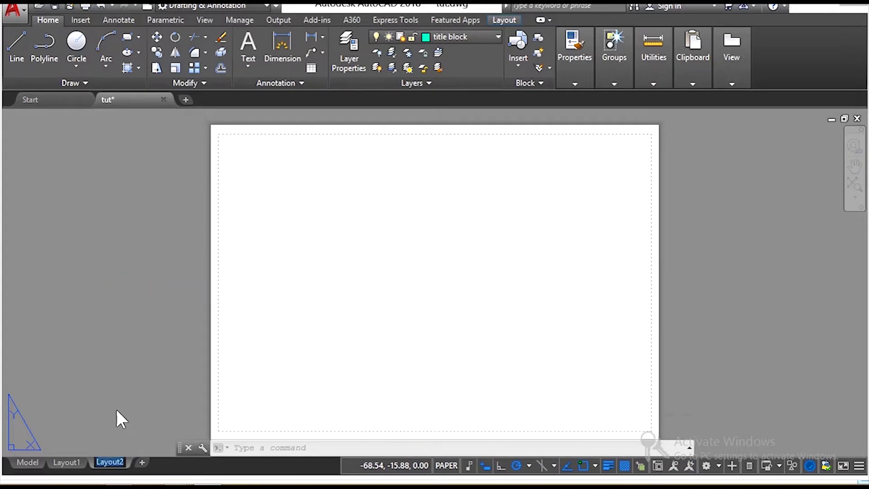
type("gr")
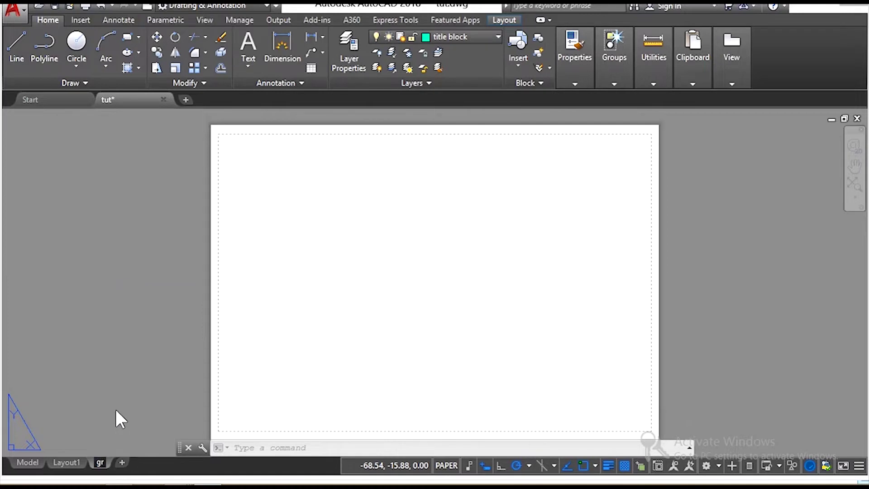
type("ound")
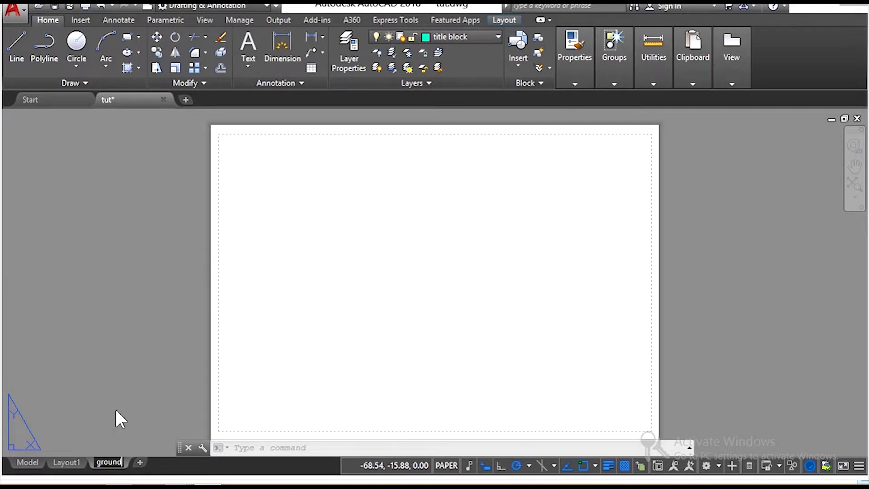
type(" floor")
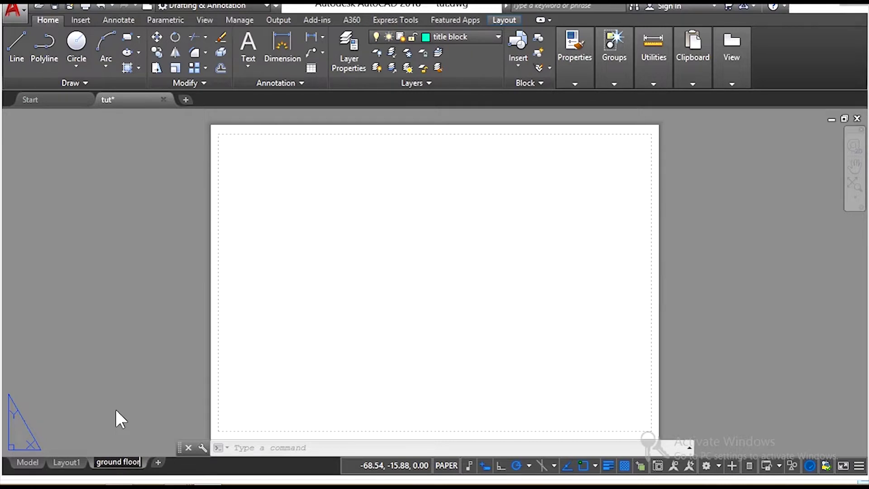
key("Return")
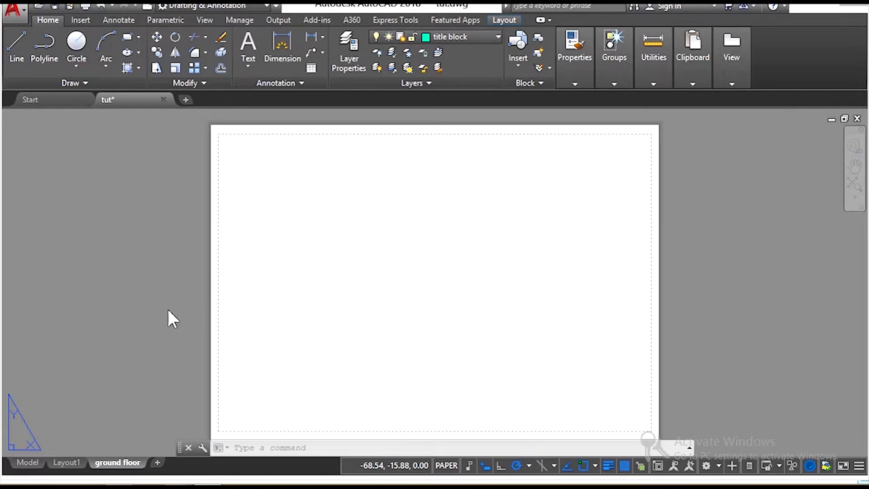
left_click(111, 295)
left_click(108, 298)
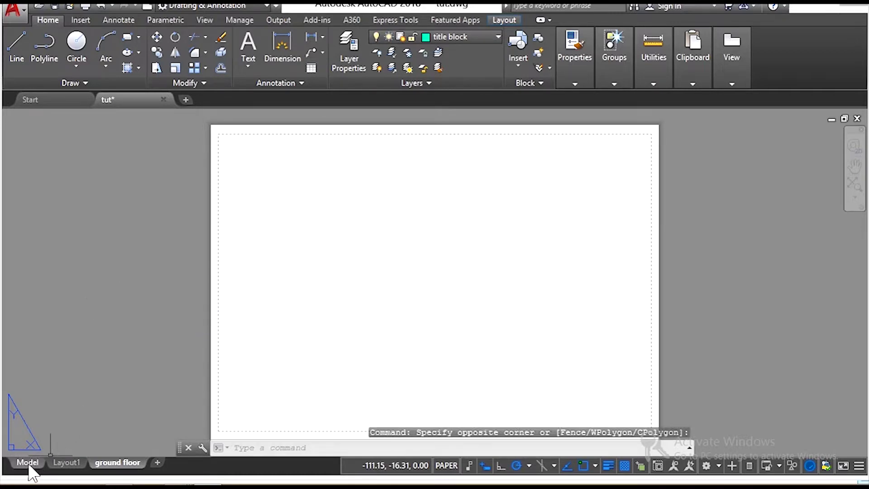
- In model space, draw a 420 by 297 rectangle in the empty area to the lower left of the floor plan
left_click(28, 463)
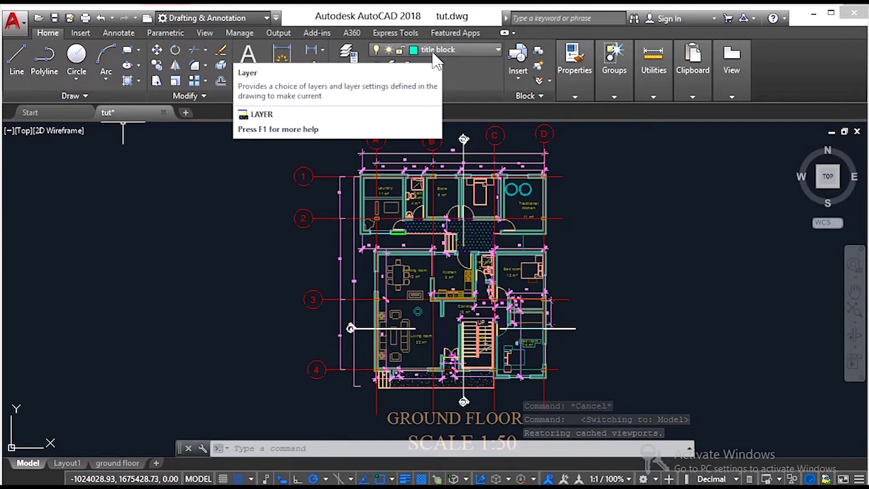
left_click(232, 140)
left_click(167, 152)
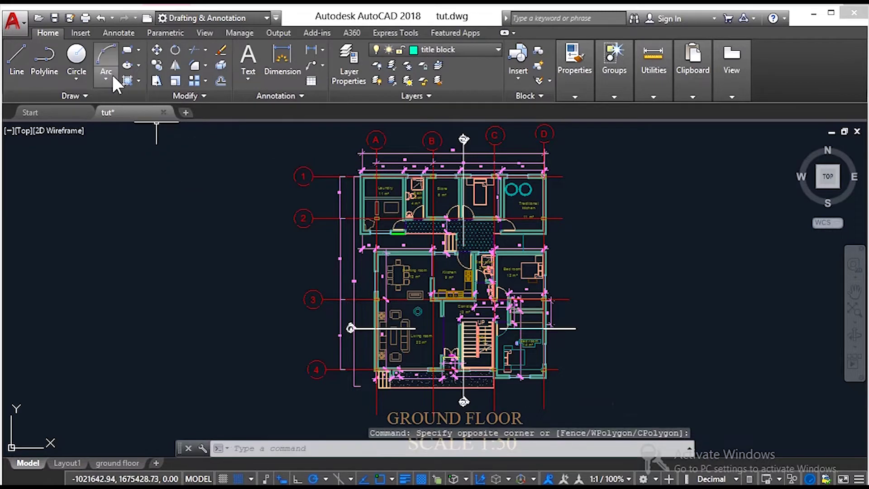
left_click(127, 51)
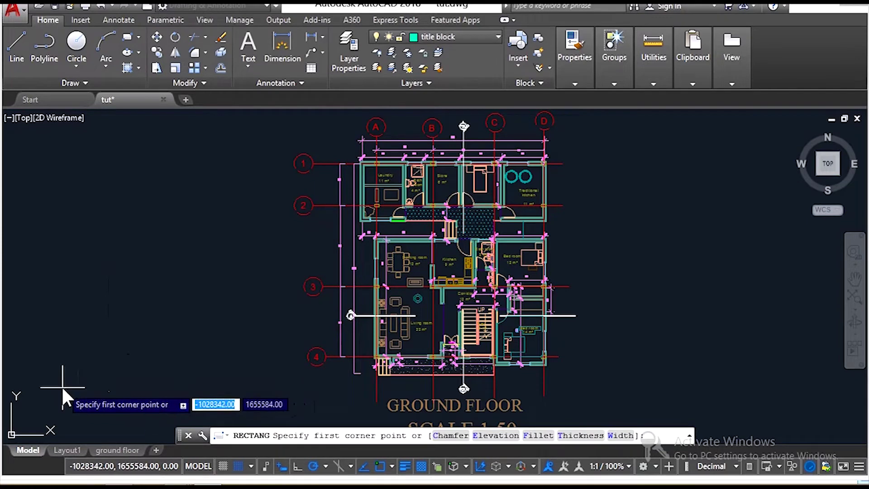
left_click(53, 392)
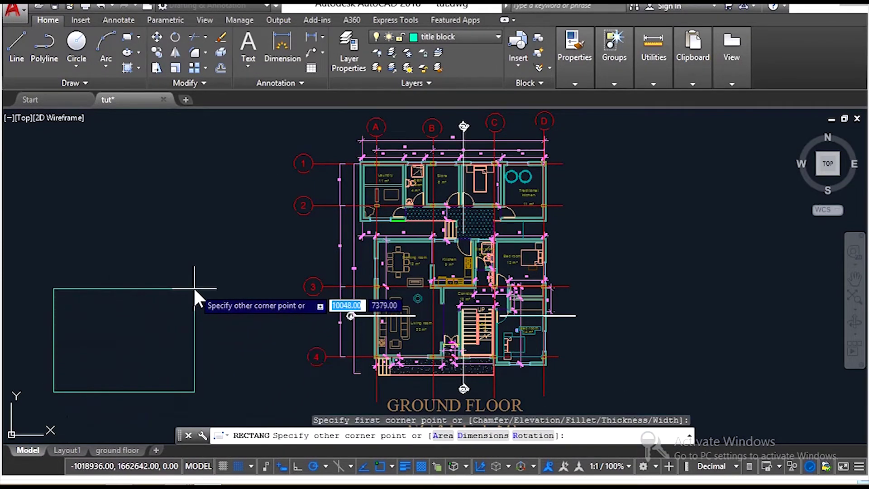
type("420")
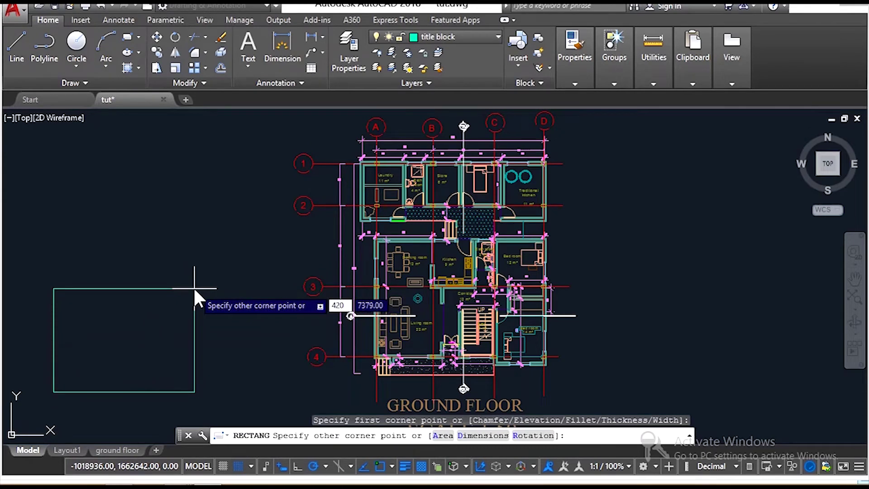
key("Tab")
type("2")
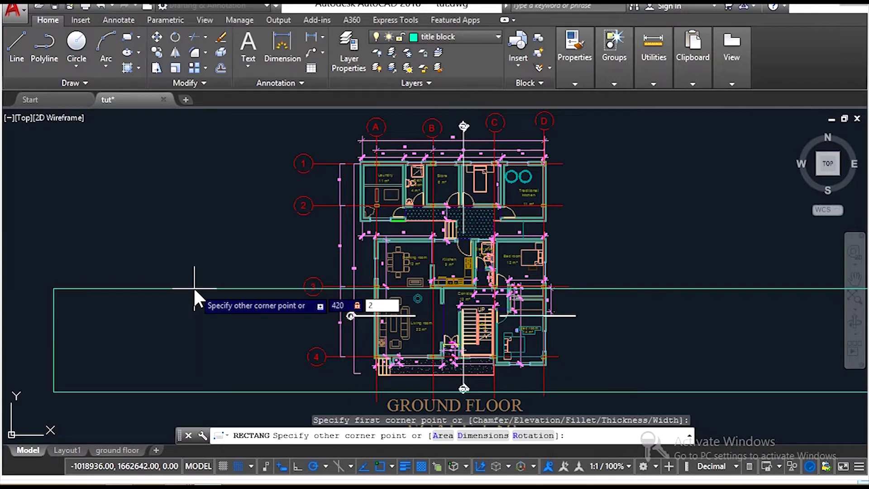
type("97")
key("Return")
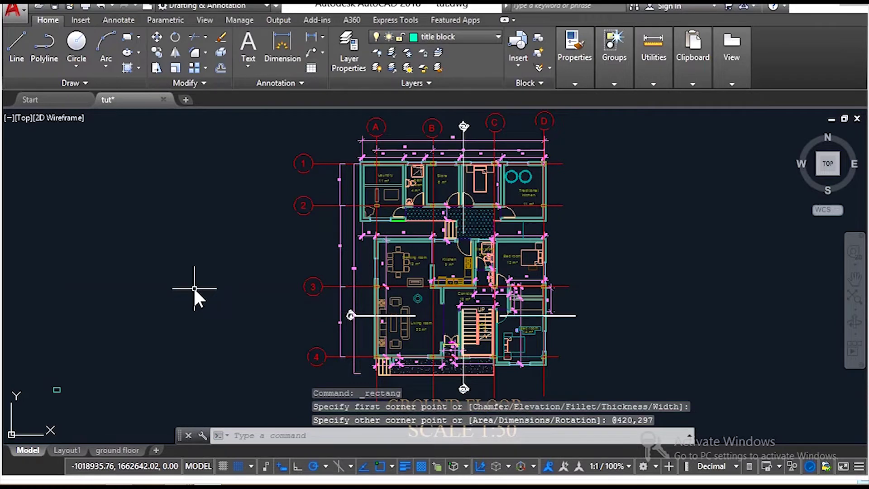
- Offset the 420 by 297 rectangle inward by 15
scroll(53, 415, "up", 4)
scroll(32, 381, "up", 5)
scroll(14, 336, "up", 2)
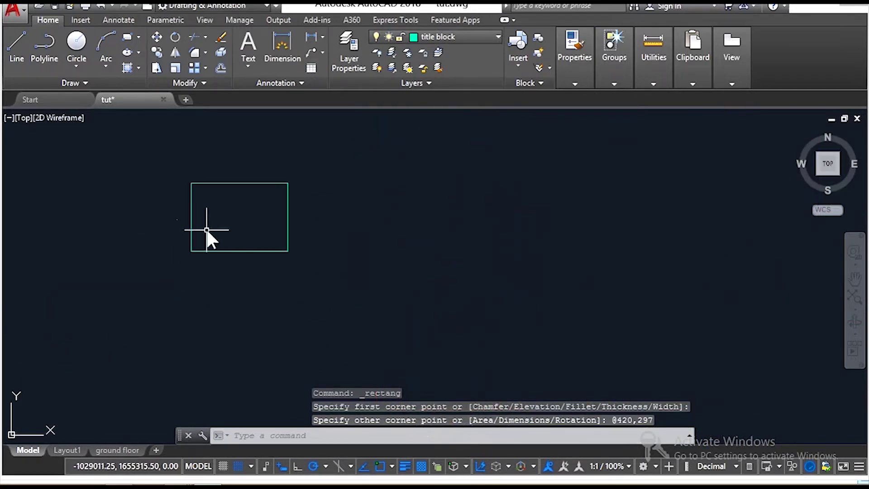
scroll(206, 195, "up", 2)
scroll(206, 197, "up", 2)
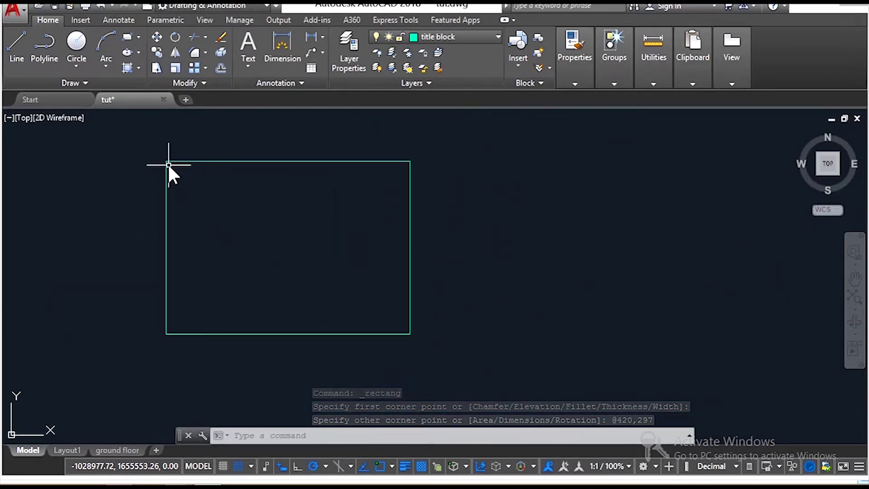
scroll(168, 164, "up", 2)
scroll(169, 163, "down", 2)
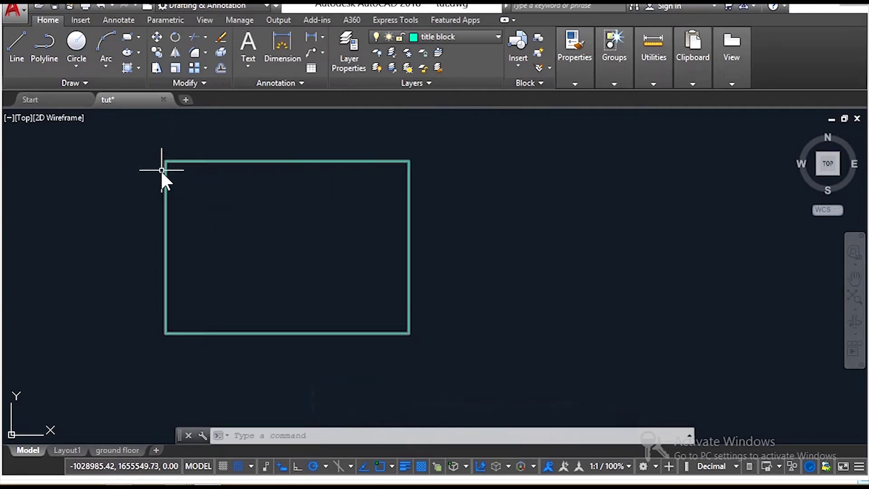
left_click(163, 179)
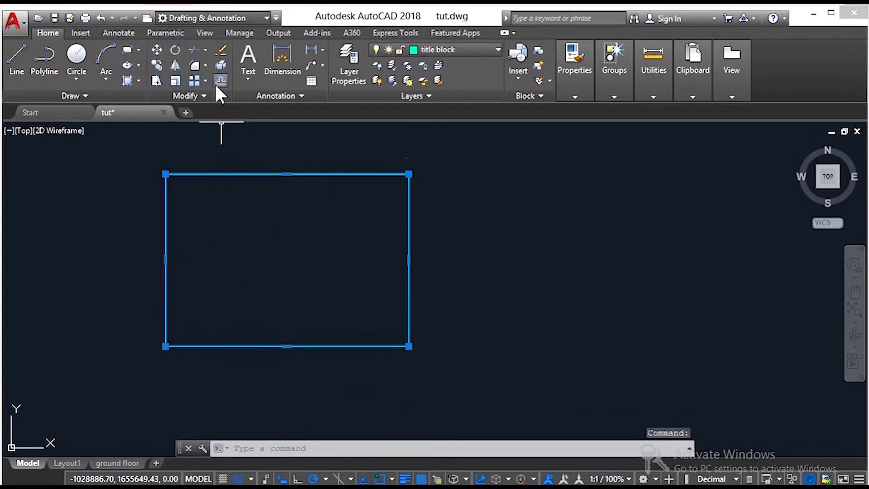
left_click(221, 81)
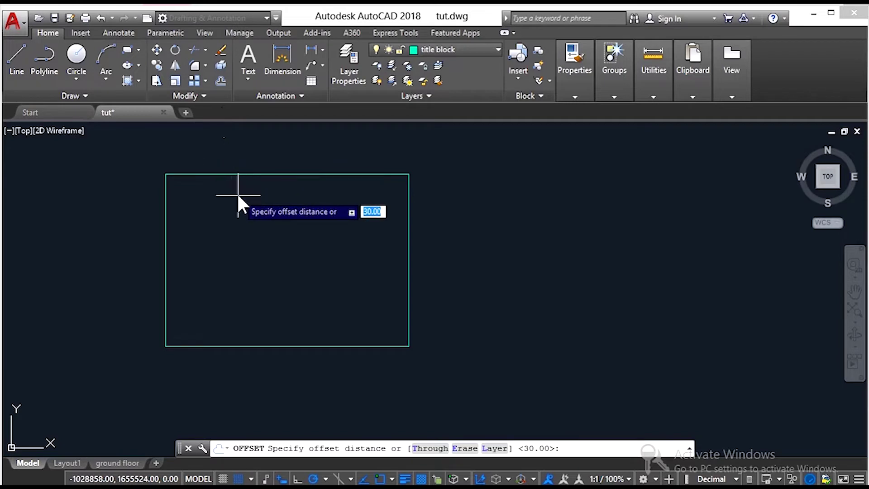
type("15")
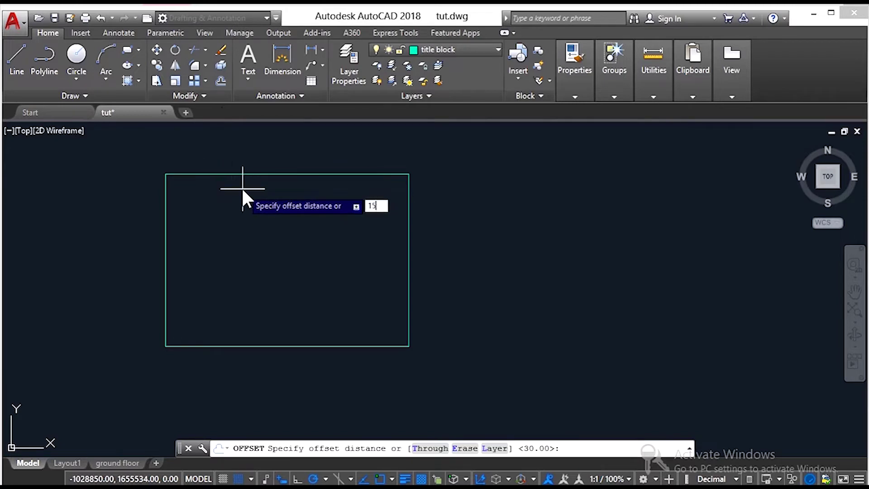
key("Return")
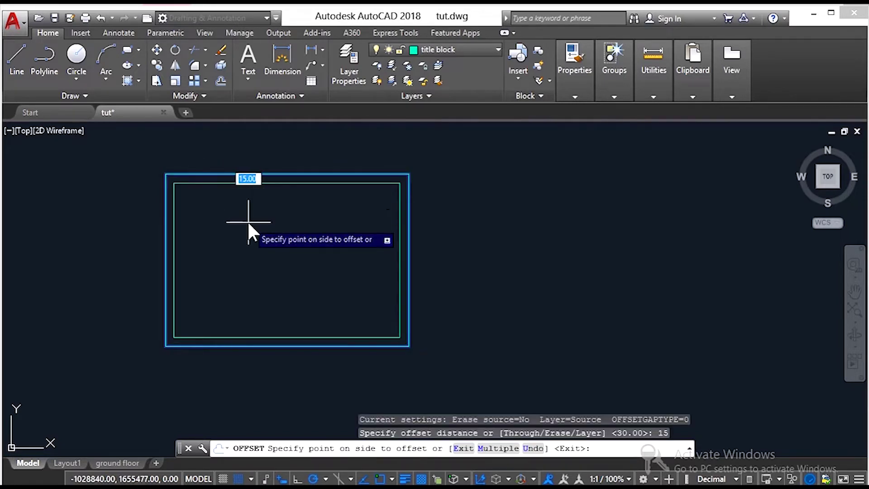
left_click(247, 222)
key("Escape")
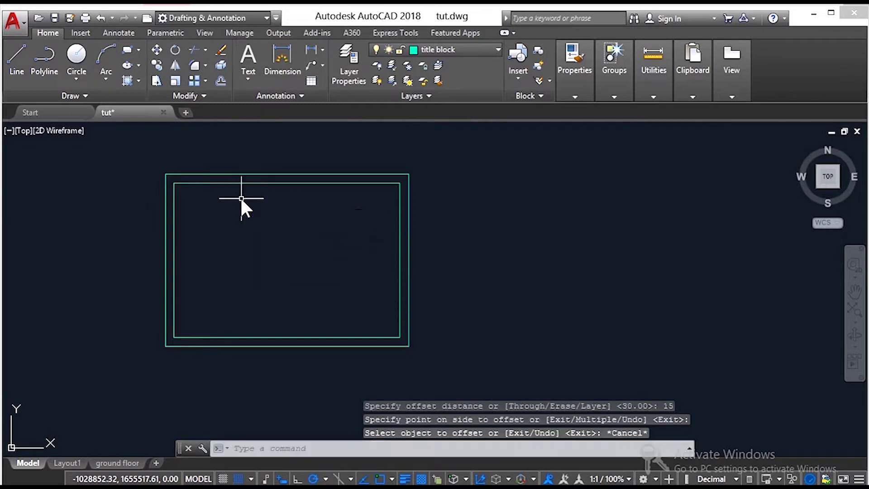
- Offset the inner rectangle inward by a further 10
left_click(247, 183)
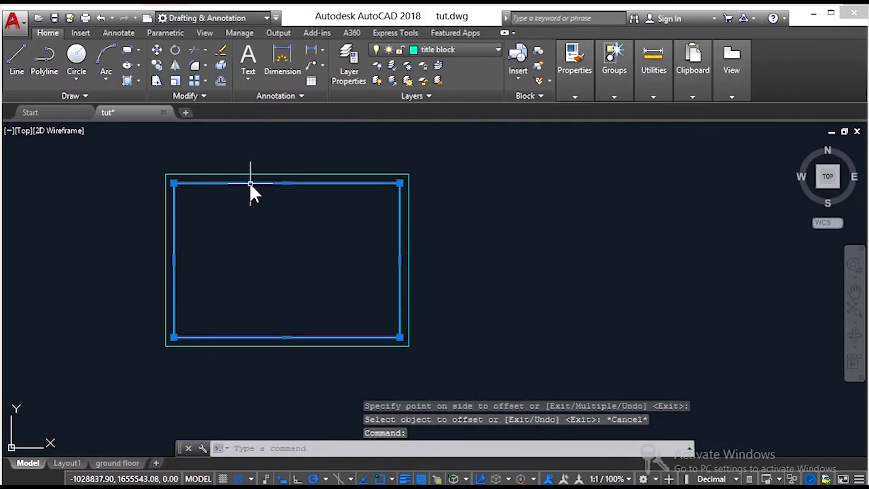
left_click(222, 81)
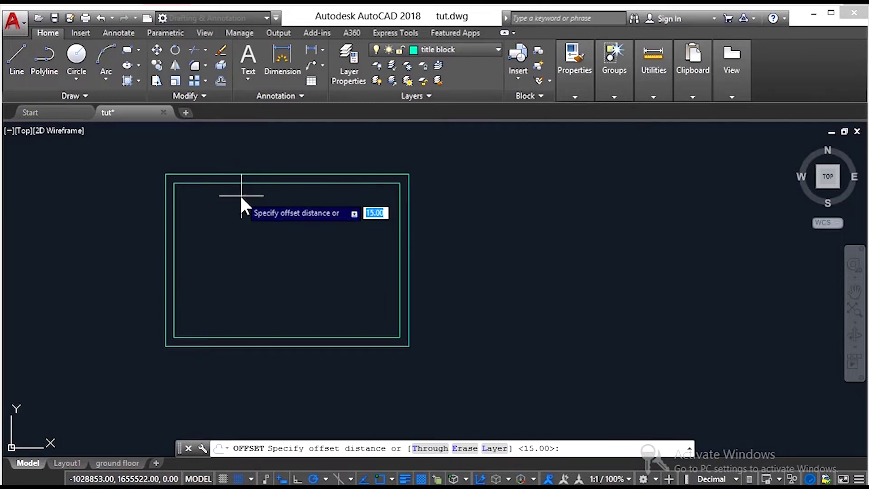
type("10")
key("Return")
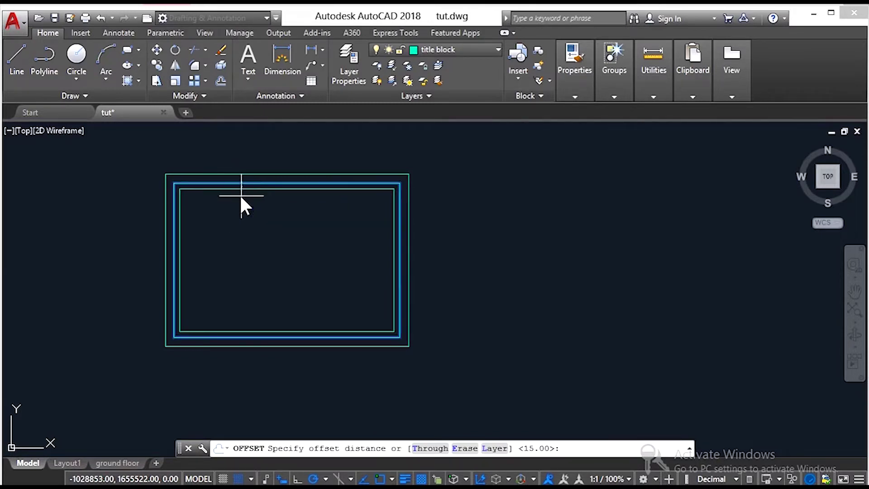
left_click(249, 204)
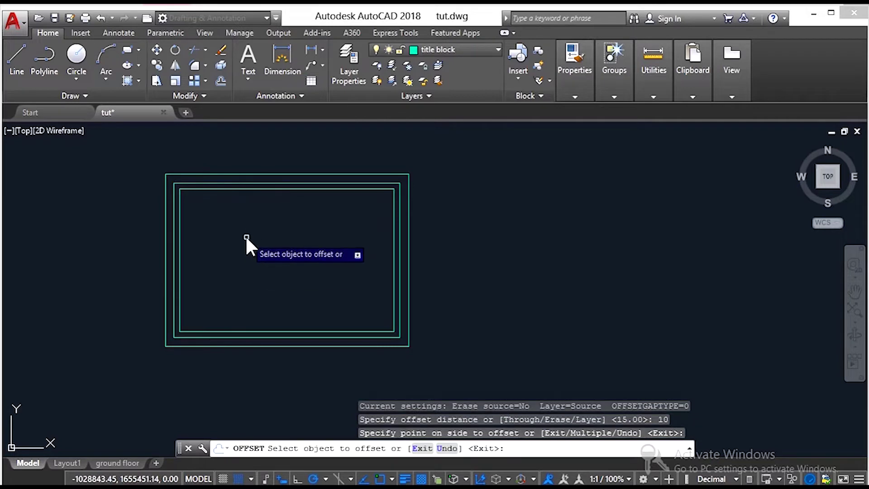
key("Escape")
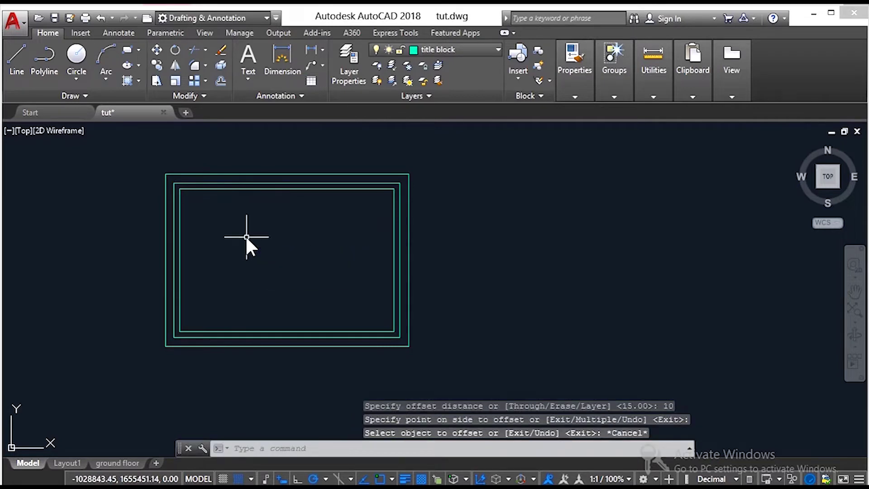
- Explode the two inner rectangles into separate lines, leaving out the outermost one
left_click(205, 207)
left_click(171, 180)
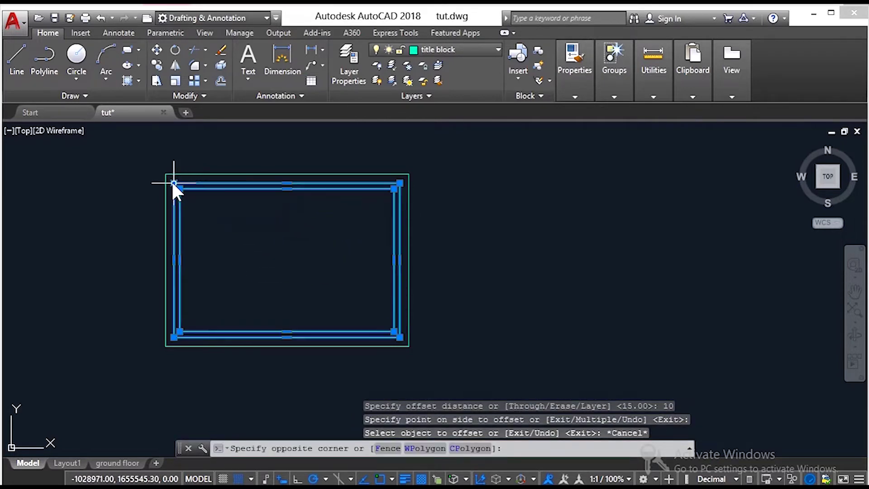
left_click(221, 63)
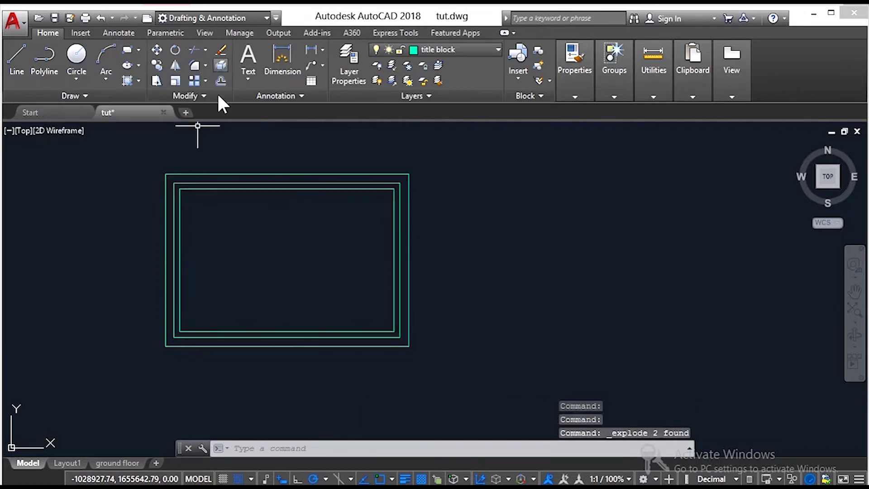
- Erase the top, left and right lines of the innermost rectangle, keeping only its bottom line
left_click(207, 189)
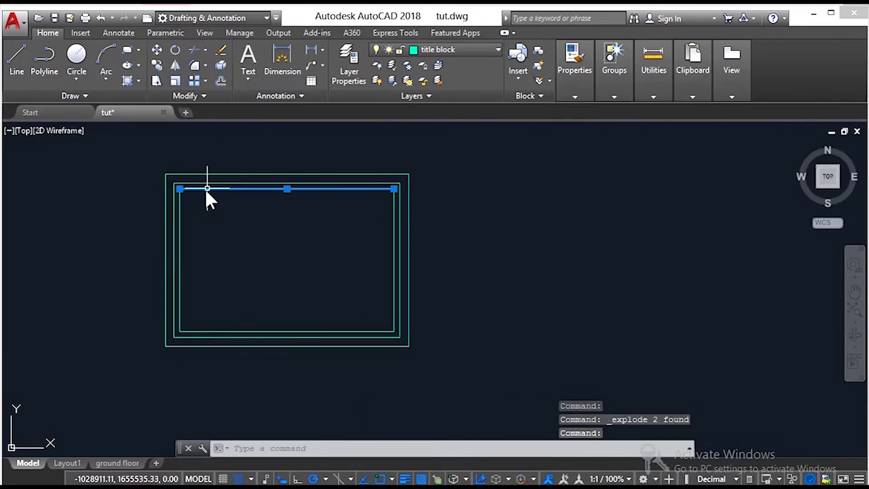
left_click(180, 207)
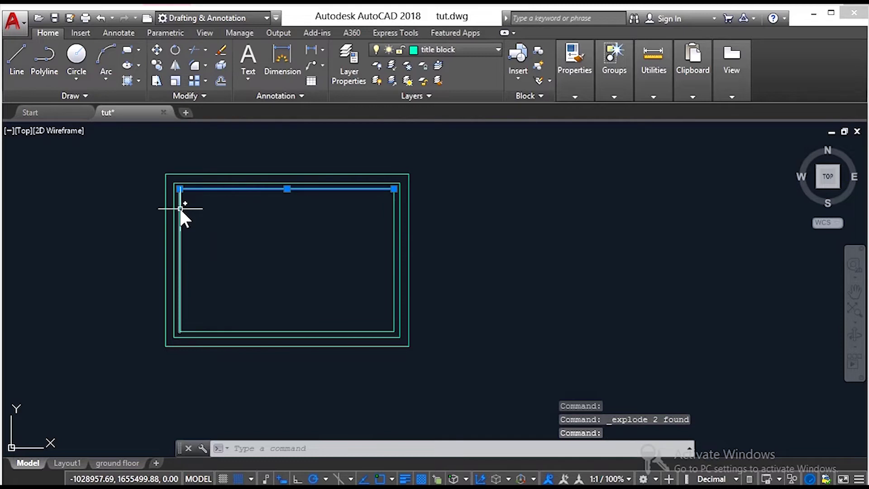
left_click(393, 222)
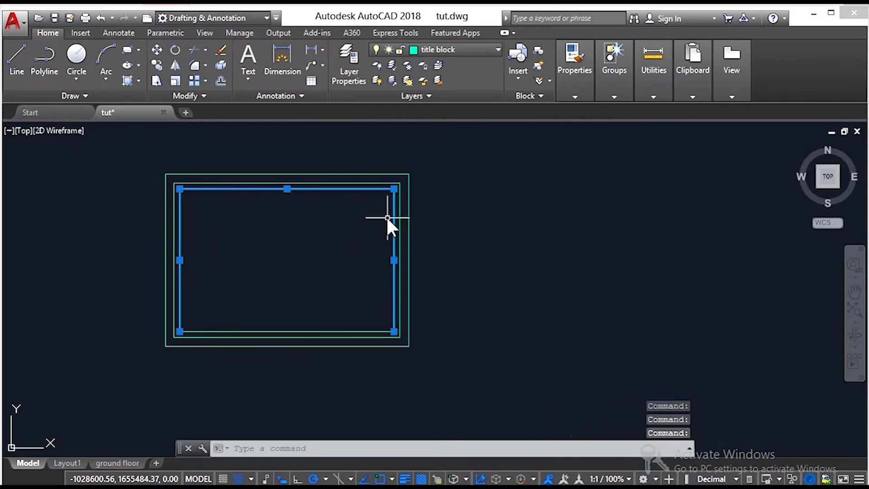
key("Delete")
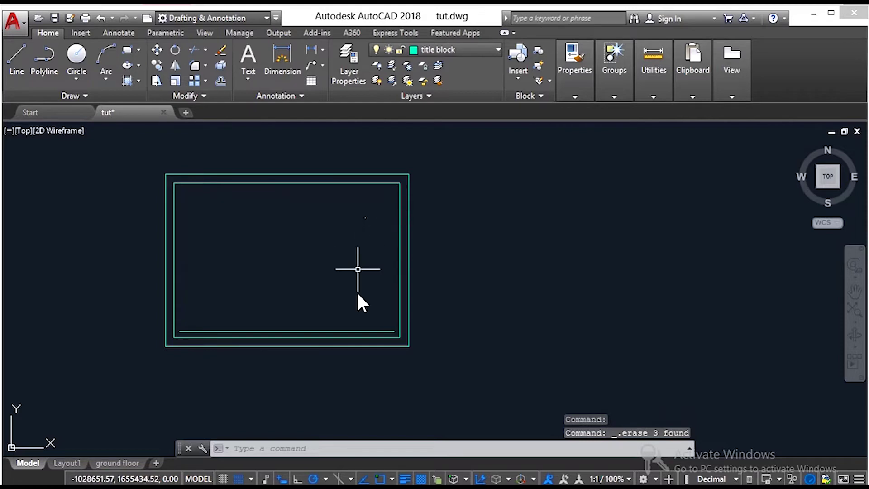
- Offset the right line of the inner border by 100 toward the inside of the frame
left_click(401, 235)
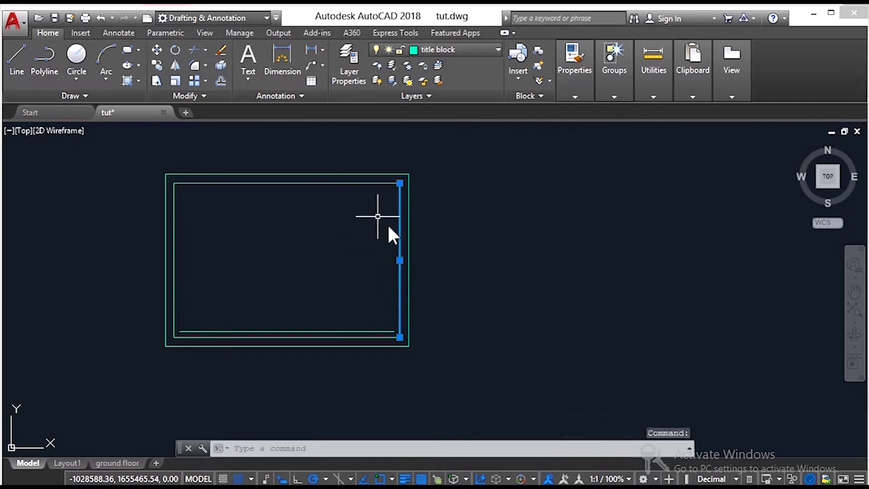
left_click(220, 83)
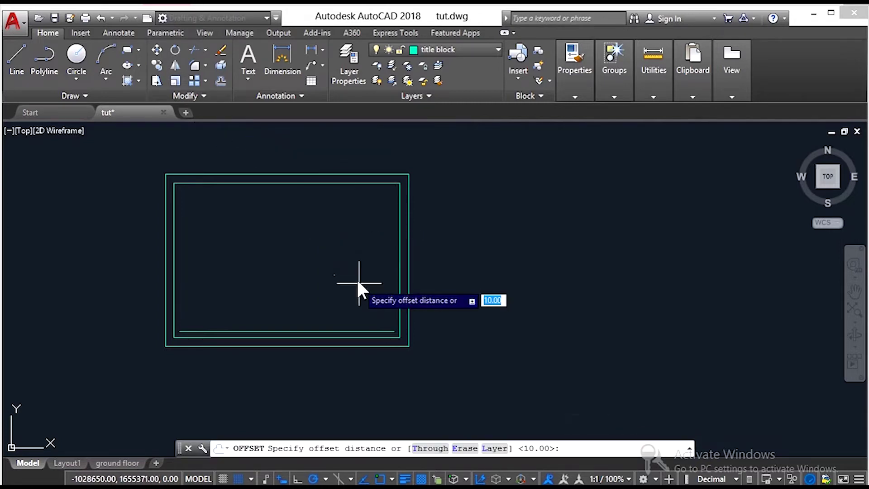
type("100")
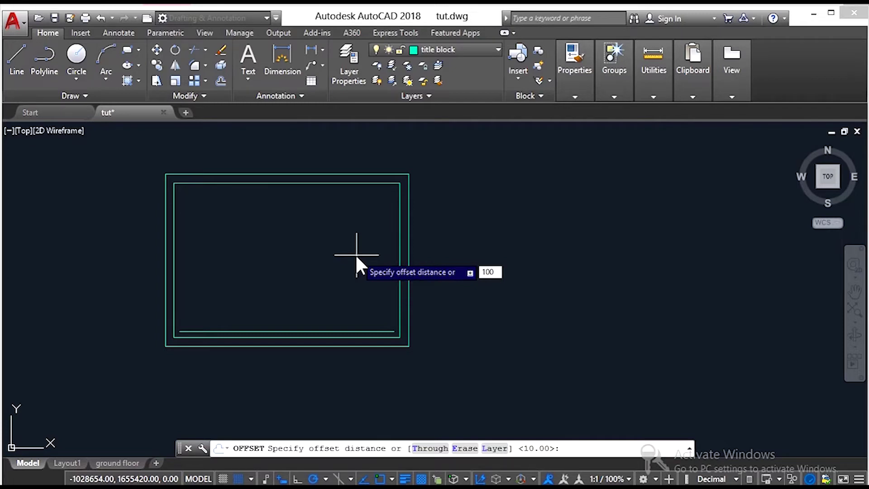
key("Return")
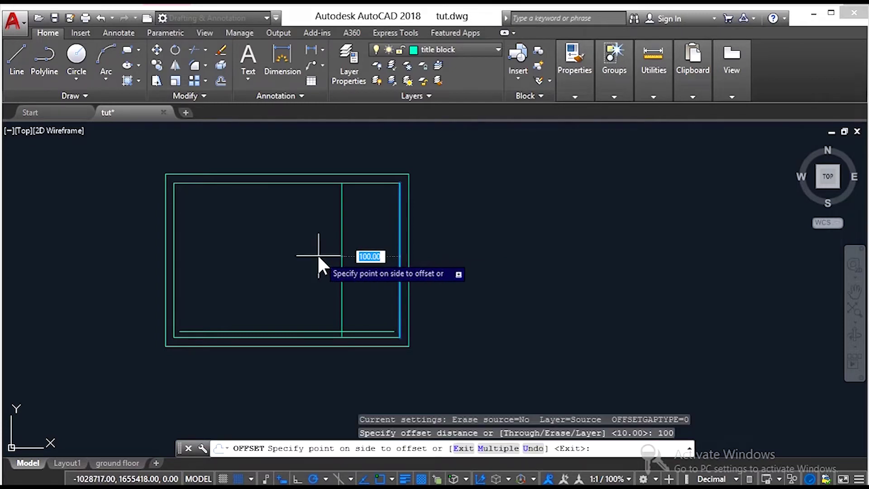
left_click(318, 257)
key("Escape")
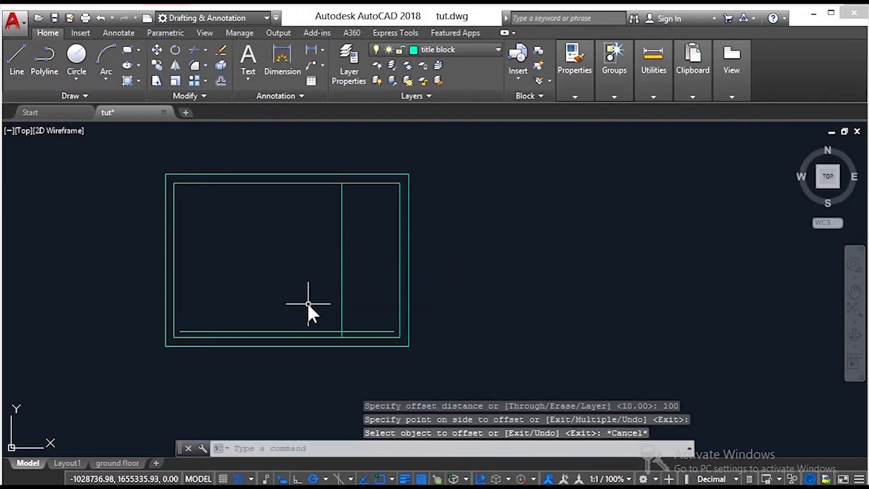
- Offset the bottom line of the inner border upward by 30
left_click(315, 337)
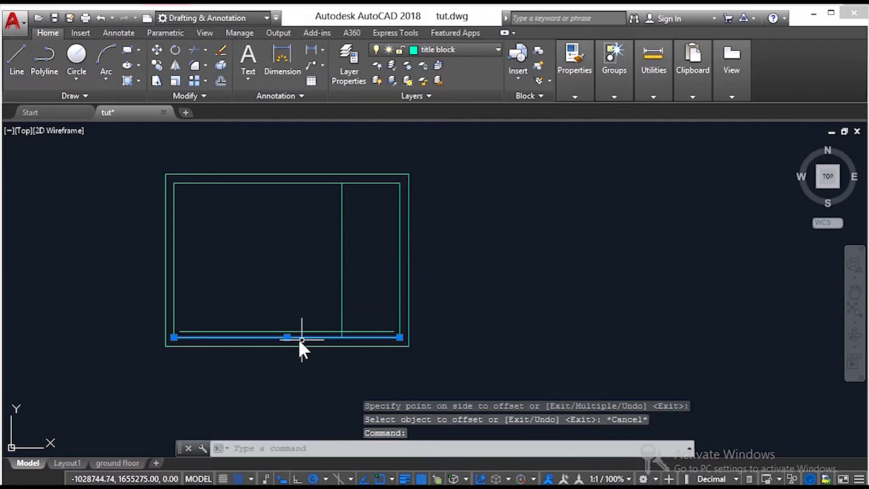
left_click(220, 80)
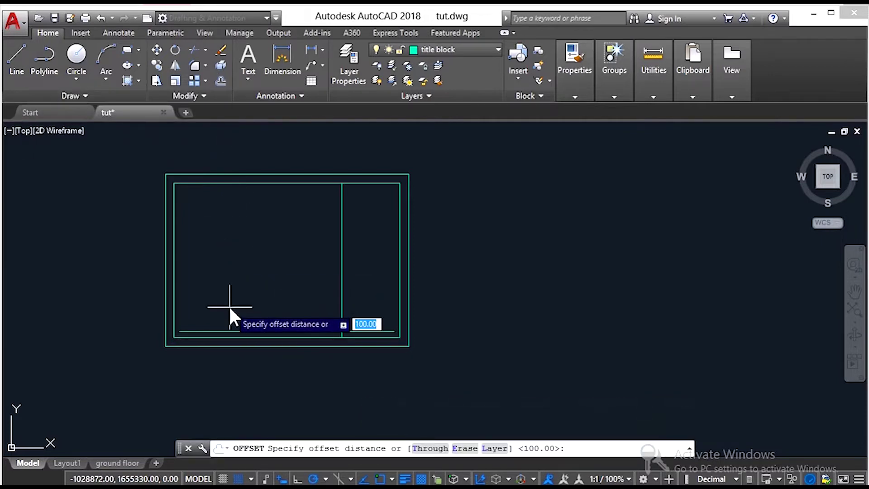
type("30")
key("Return")
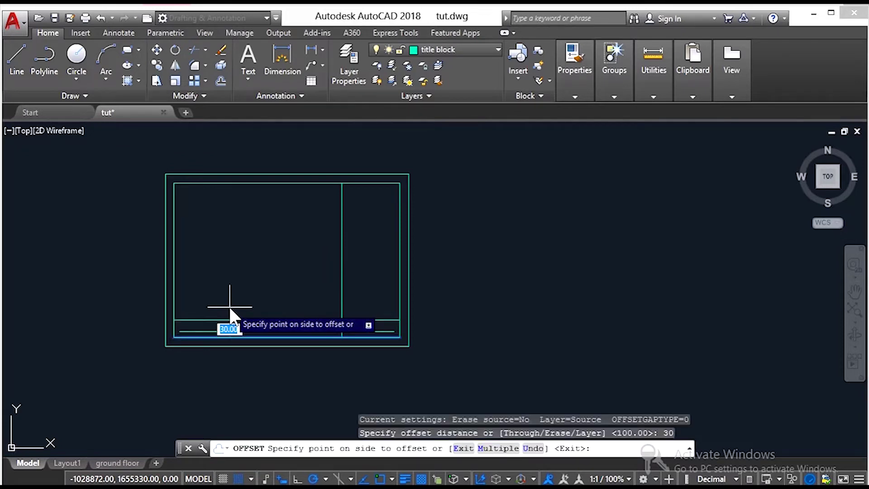
left_click(230, 307)
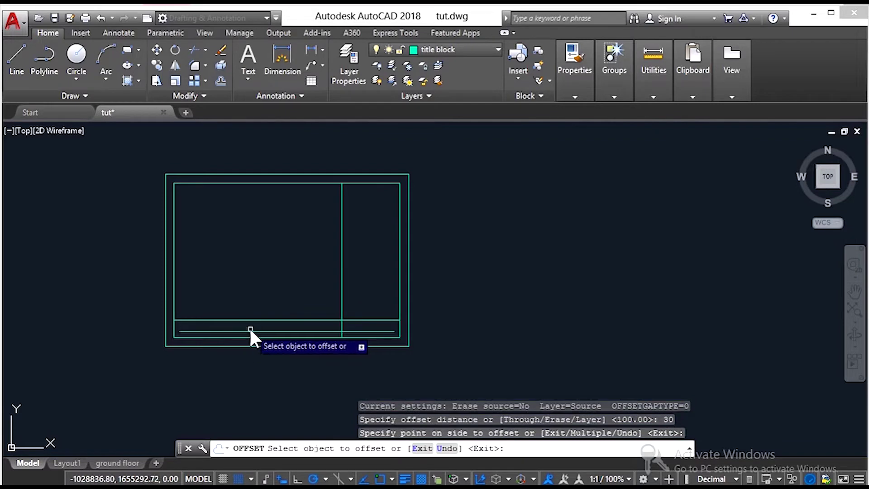
key("Escape")
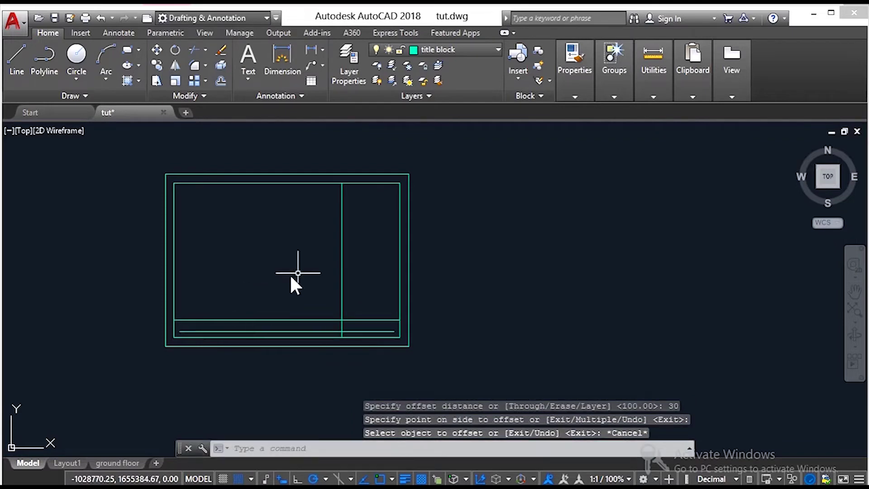
- Trim the part of the vertical divider below the upper horizontal divider, using that horizontal line as the cutting edge
scroll(349, 340, "up", 3)
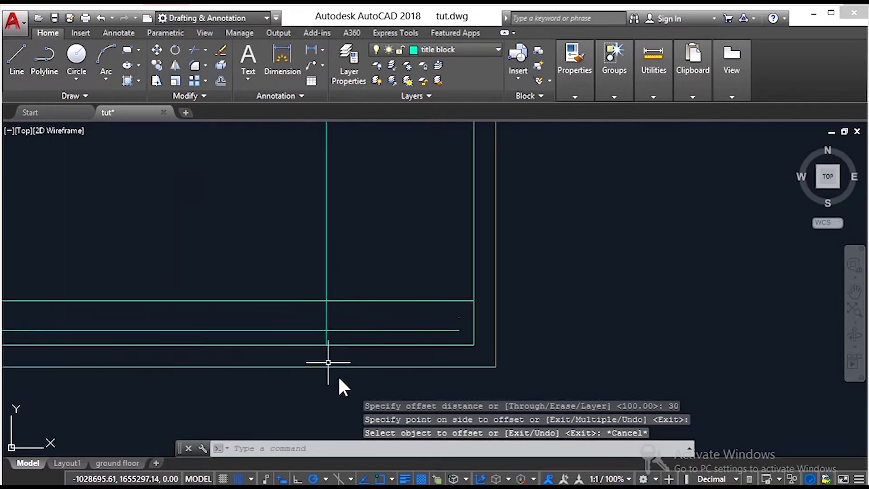
scroll(340, 380, "down", 3)
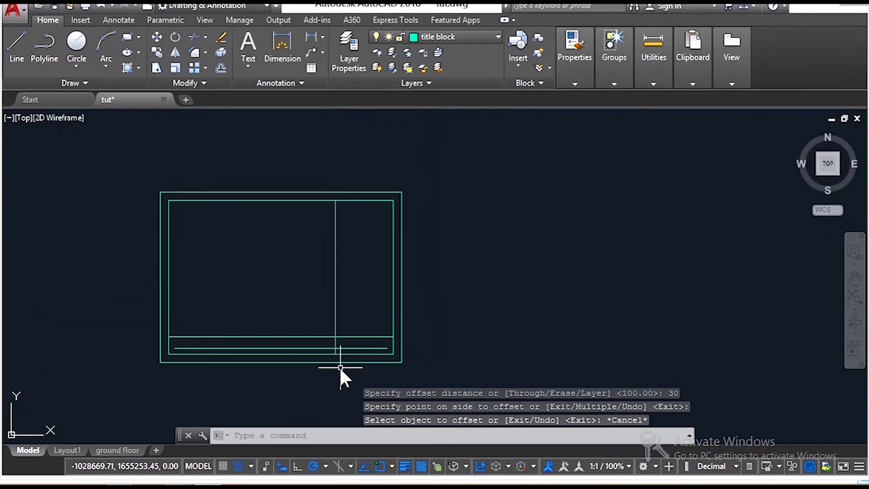
left_click(320, 336)
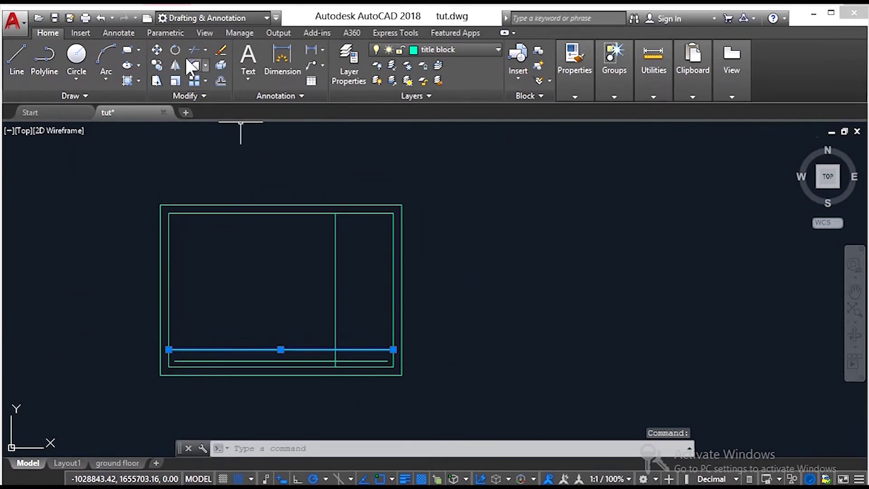
left_click(192, 48)
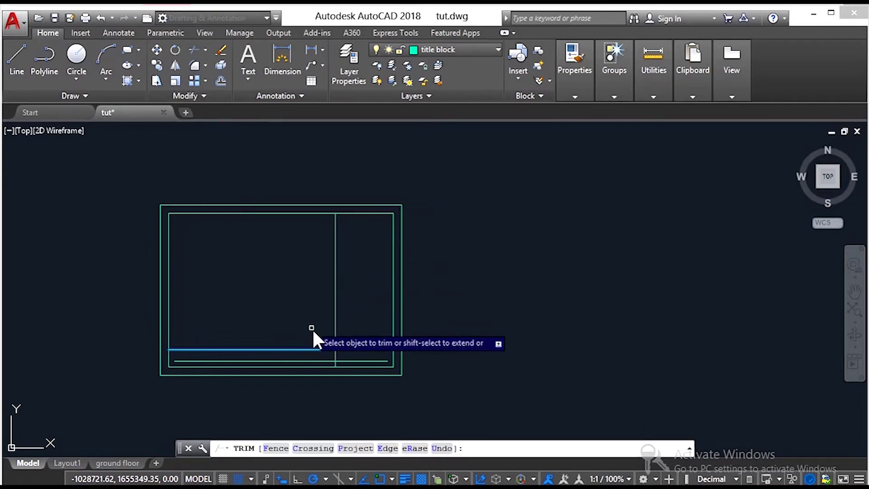
scroll(336, 358, "up", 2)
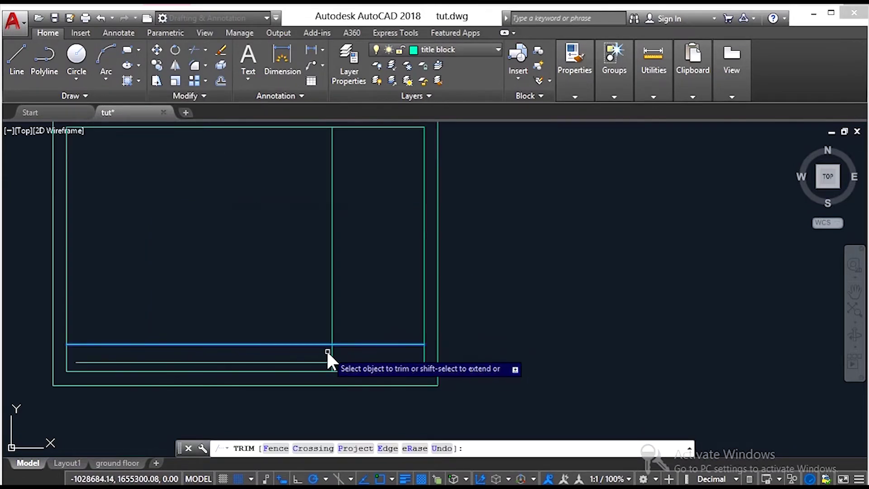
left_click(331, 349)
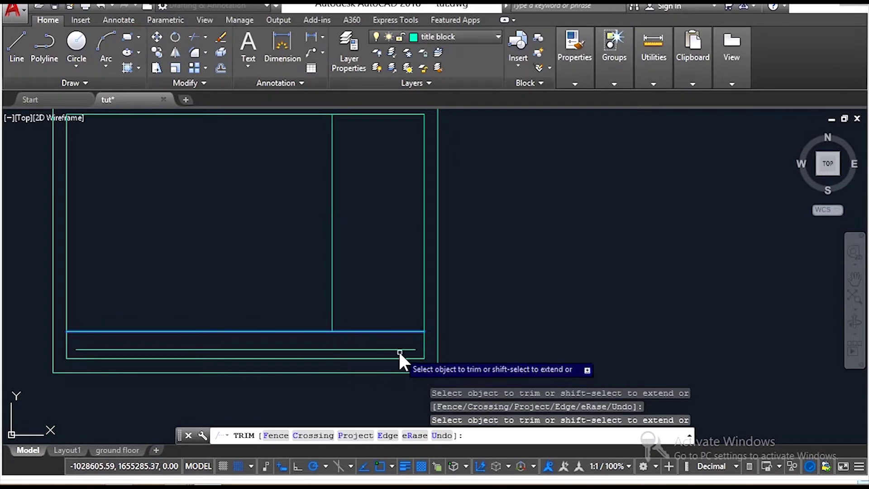
key("Return")
- Copy the whole title block frame to the clipboard with the outer rectangle's lower-left corner as base point
scroll(403, 308, "down", 2)
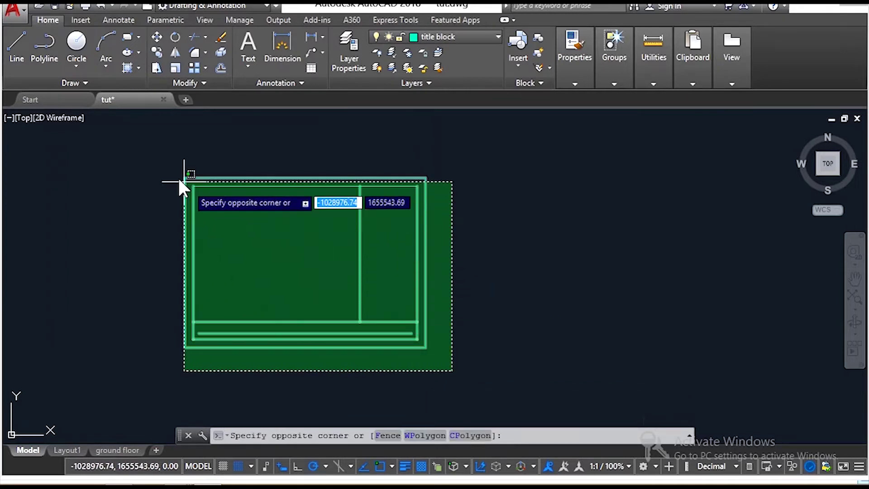
left_click(163, 159)
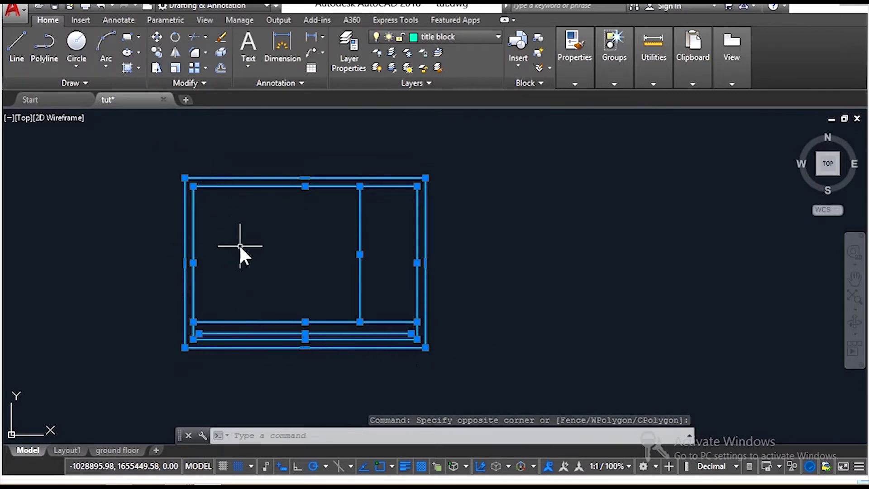
right_click(265, 226)
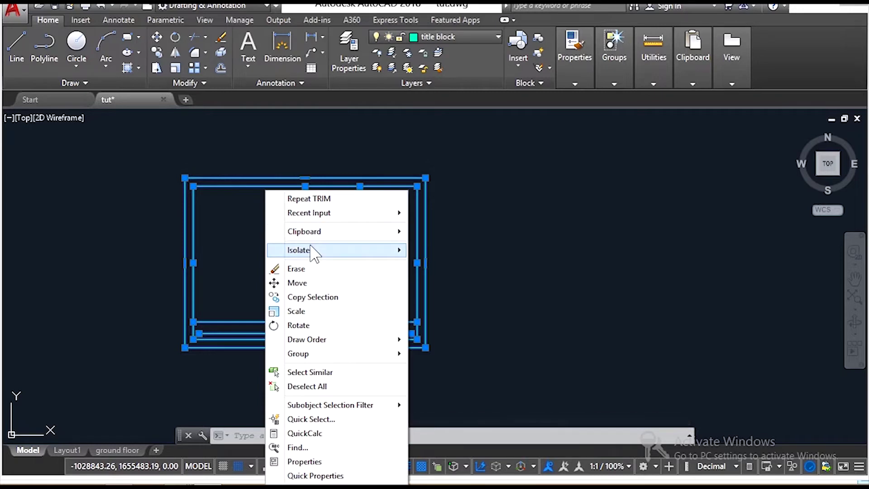
mouse_move(319, 233)
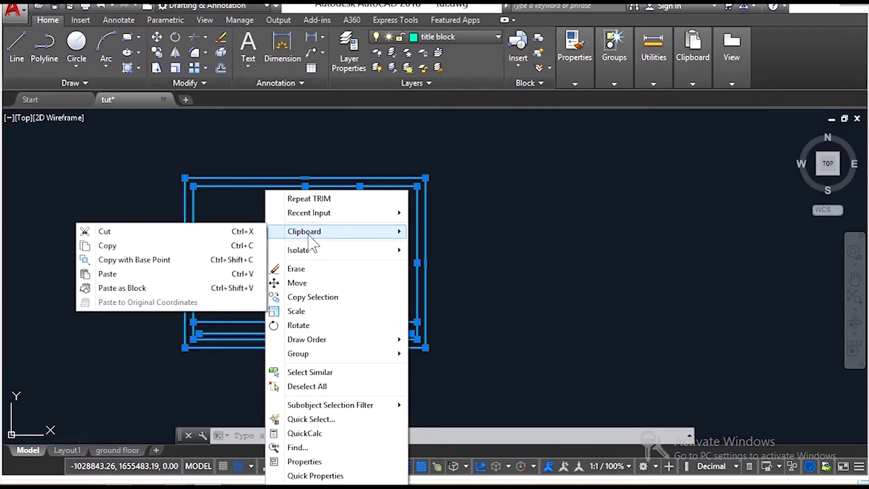
left_click(208, 260)
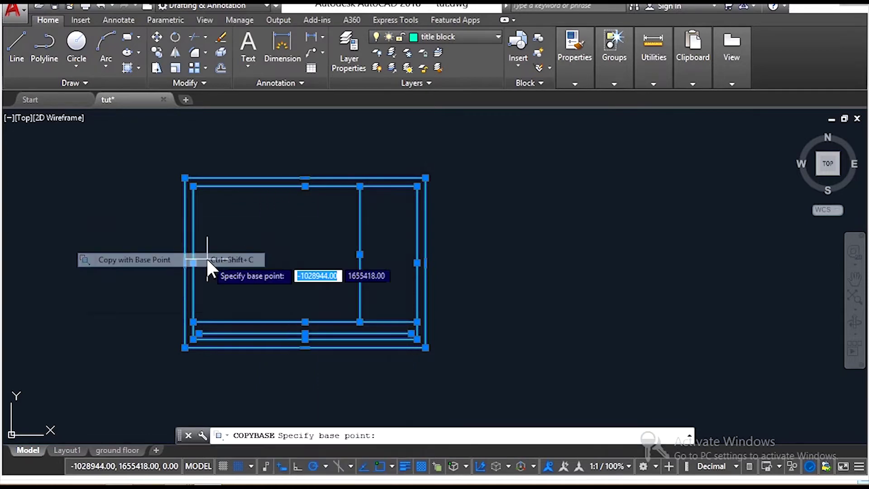
mouse_move(184, 347)
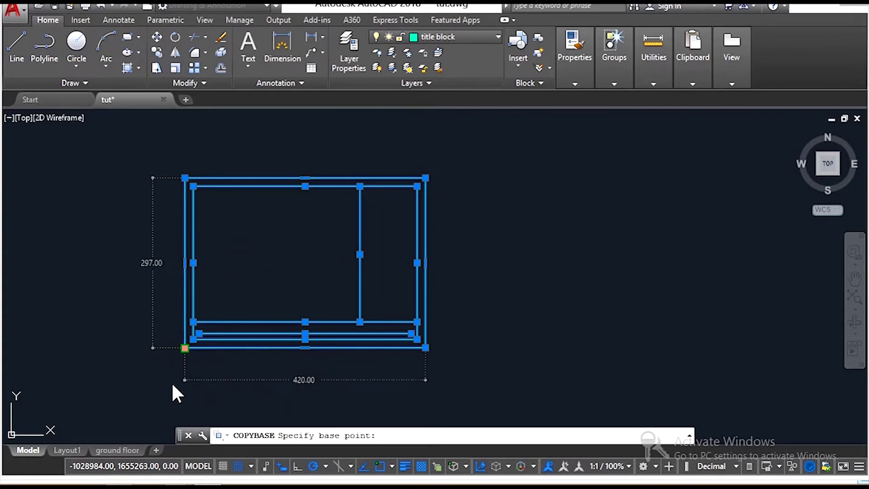
key("Escape")
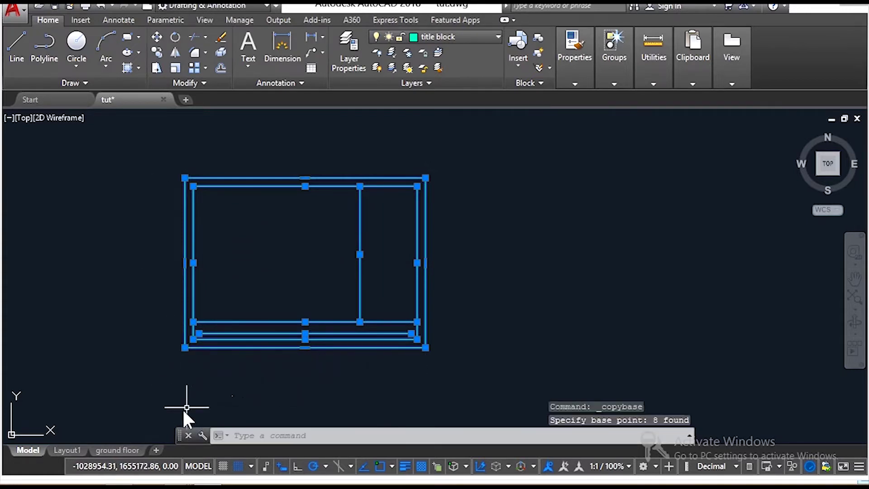
- Paste the copied title block frame into the ground floor layout with its insertion point at 0,0
left_click(125, 450)
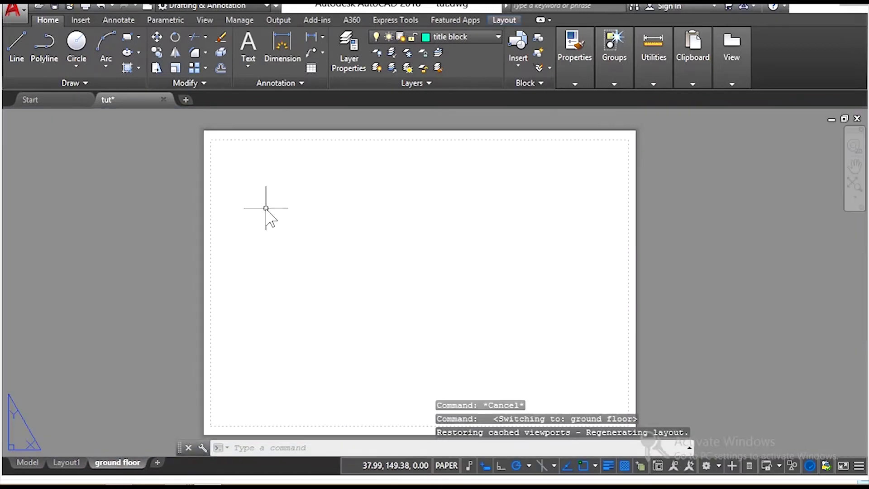
right_click(266, 209)
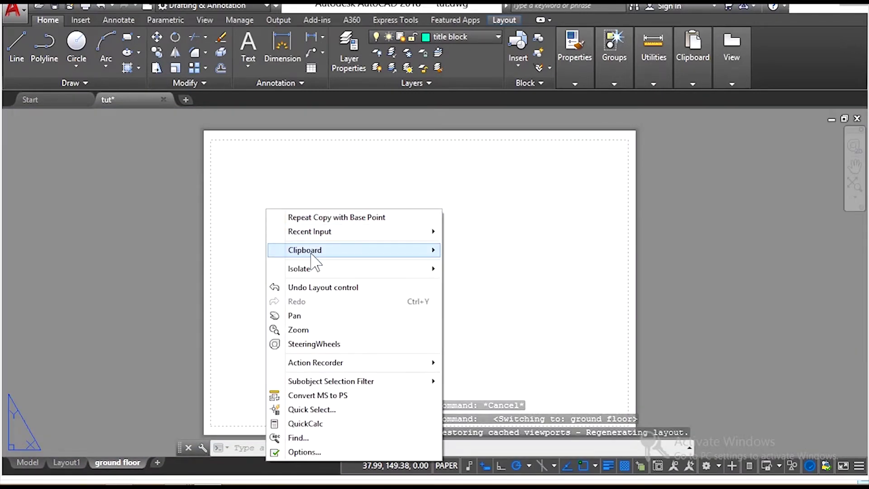
mouse_move(316, 253)
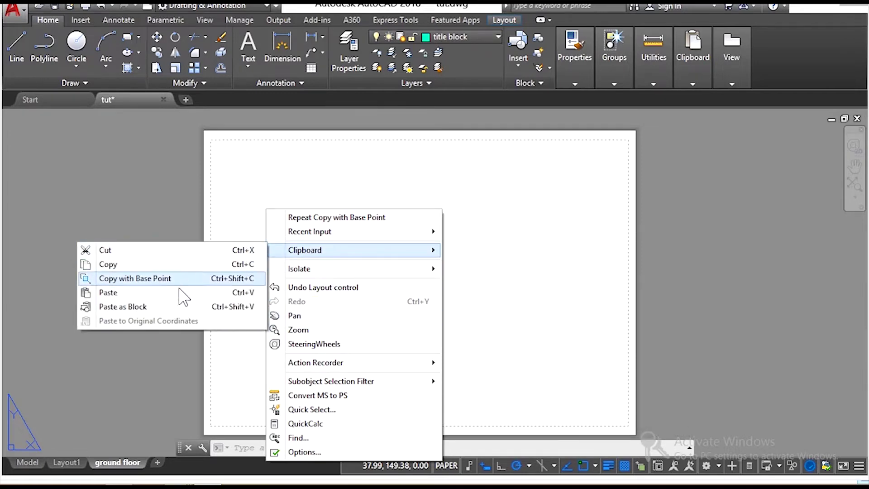
left_click(184, 293)
scroll(240, 298, "down", 4)
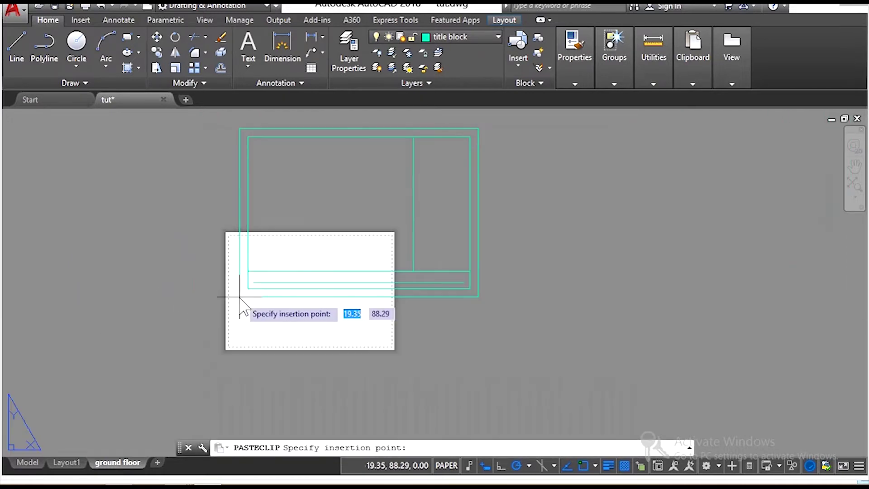
scroll(227, 345, "up", 2)
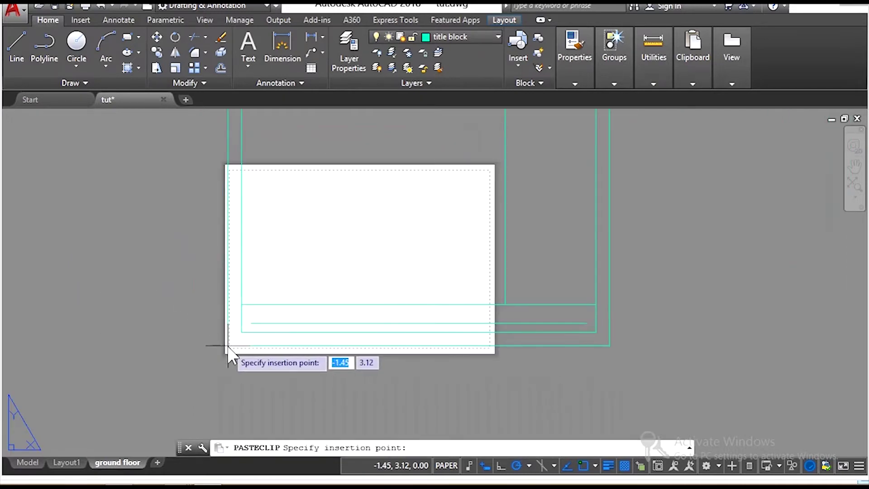
type("0")
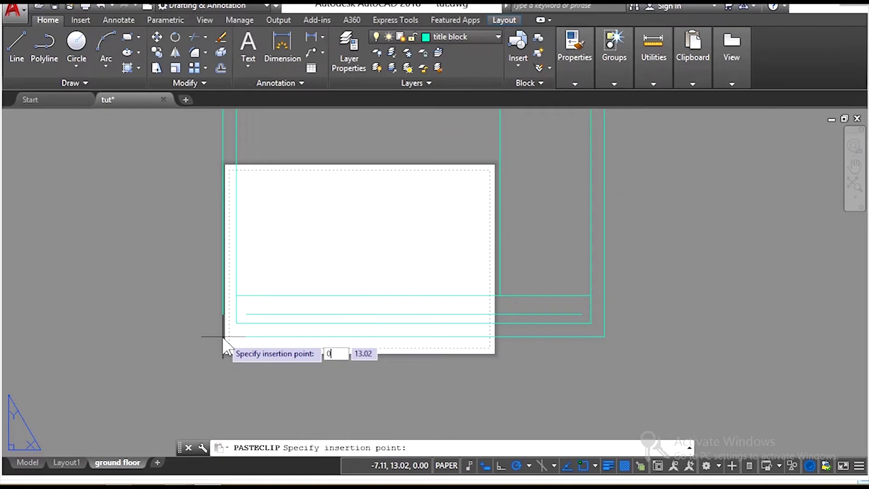
type(",0")
key("Return")
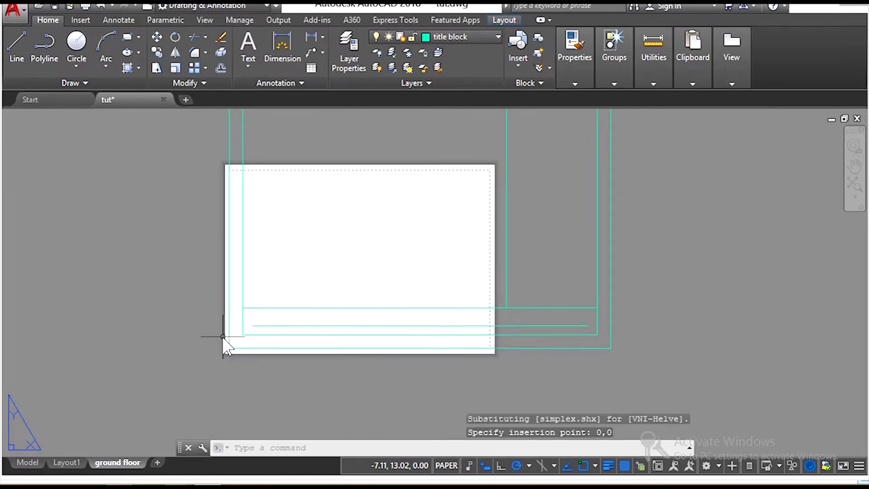
scroll(280, 398, "down", 2)
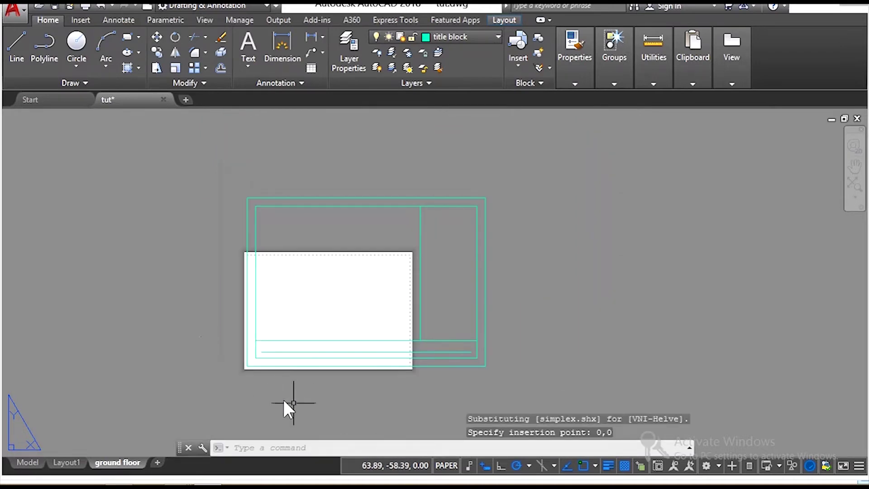
- Create a new page setup named "new ground setup" for the ground floor layout
scroll(399, 312, "up", 2)
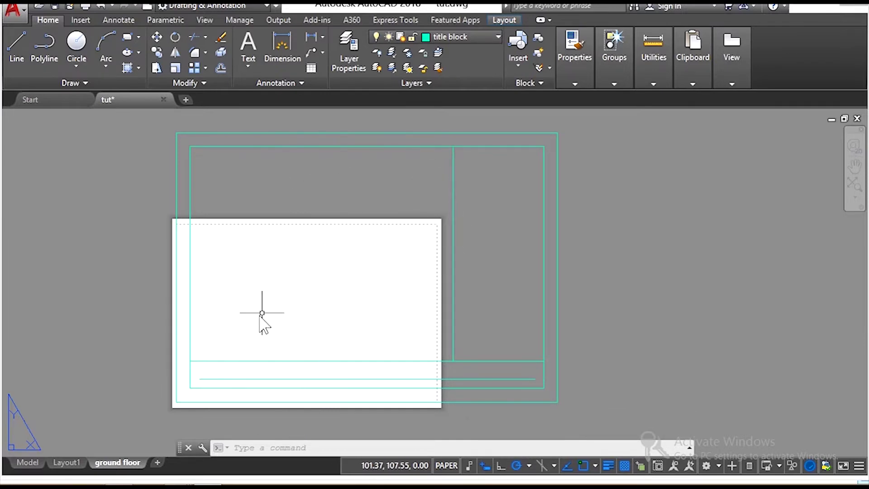
right_click(112, 464)
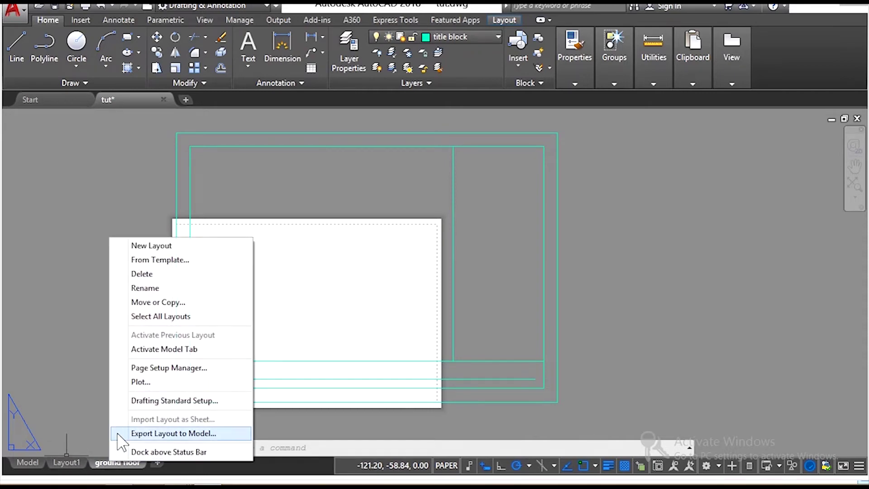
left_click(170, 368)
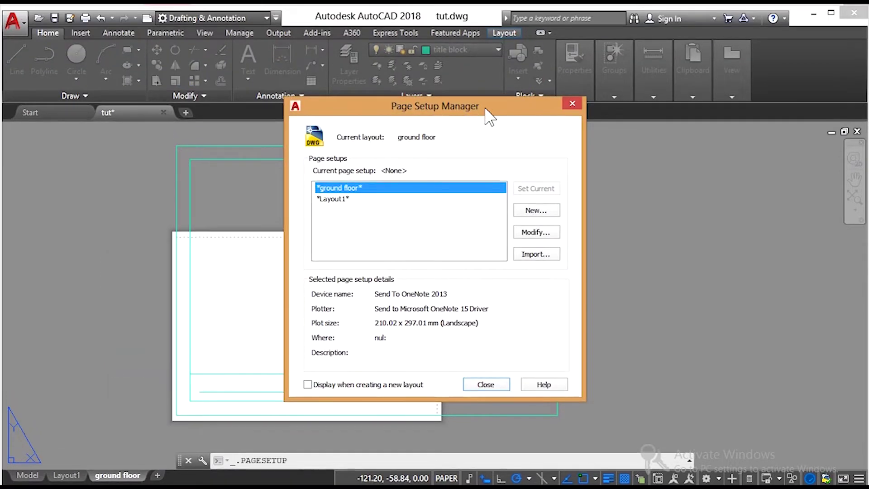
left_click(536, 211)
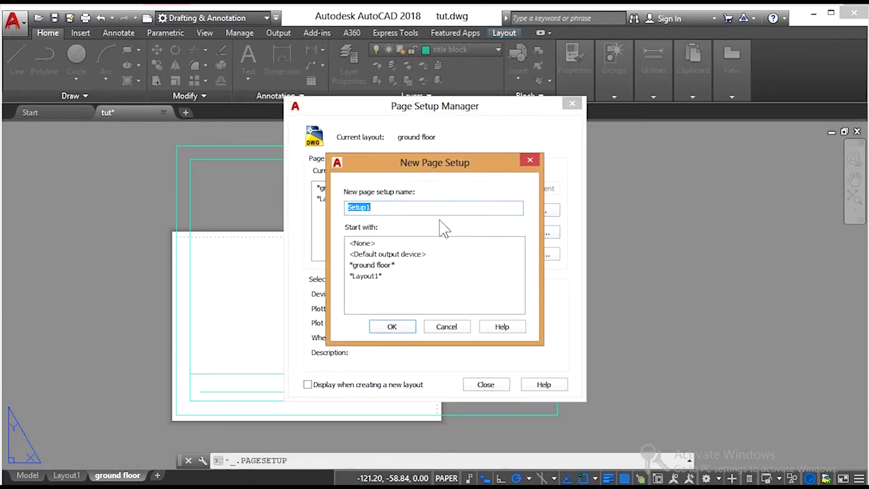
type("new ground s")
left_click(393, 327)
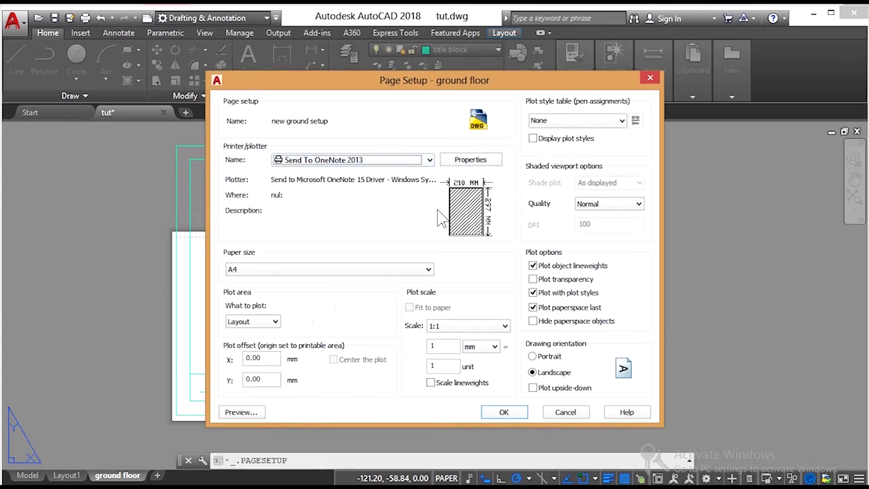
- Set the page setup's plotter to DWF6 ePlot.pc3 and its paper size to ISO full bleed A3 (420.00 x 297.00 MM)
left_click(365, 162)
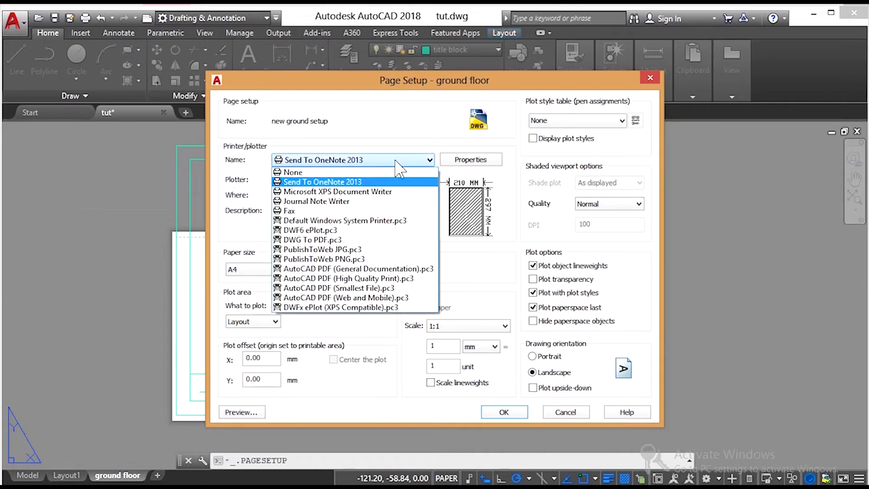
left_click(388, 231)
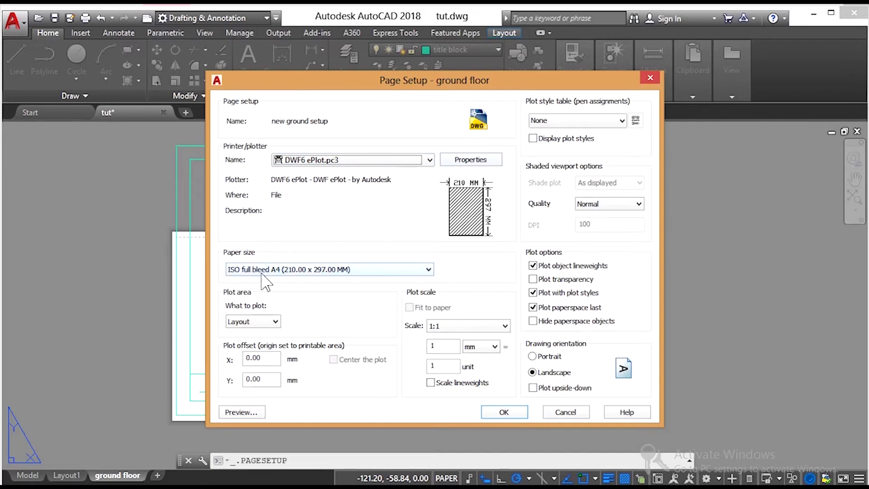
left_click(295, 270)
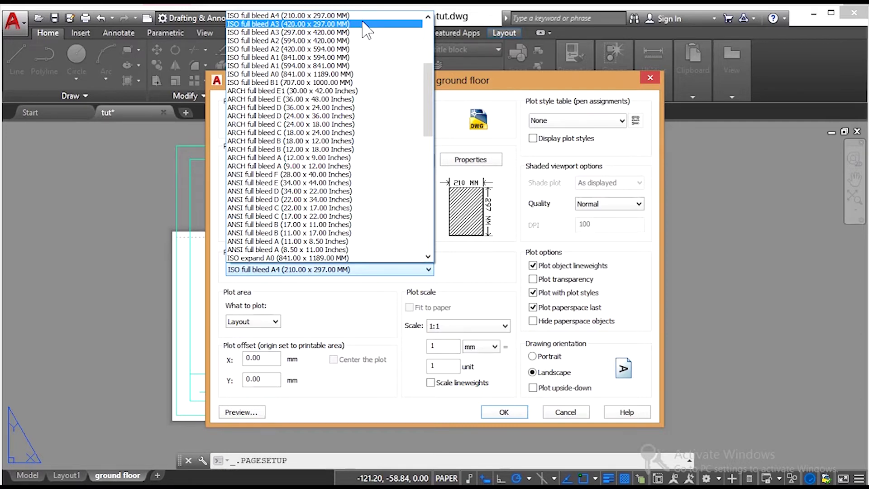
left_click(363, 24)
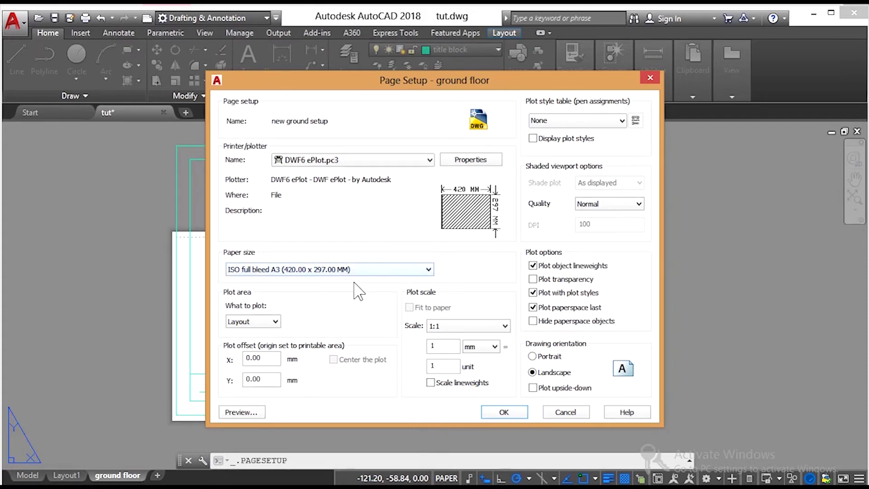
- Set the page setup to plot the extents centred on the sheet with the monochrome.ctb plot style table, and save it
left_click(278, 322)
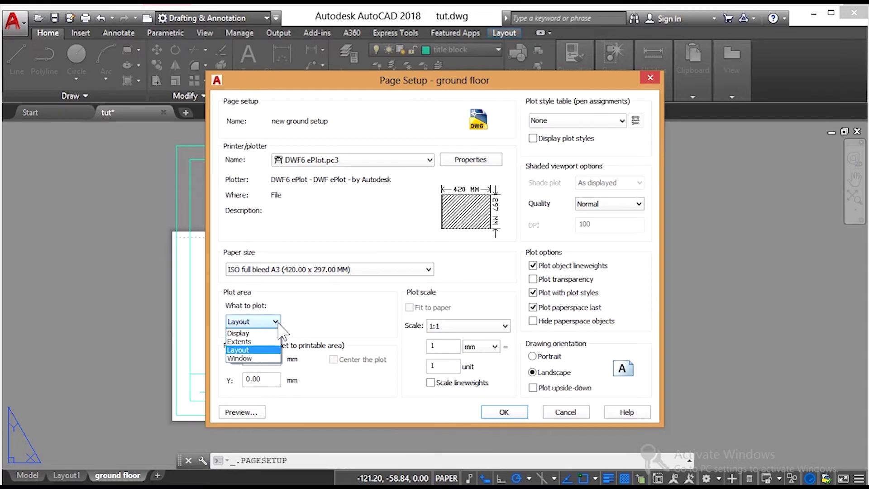
left_click(266, 343)
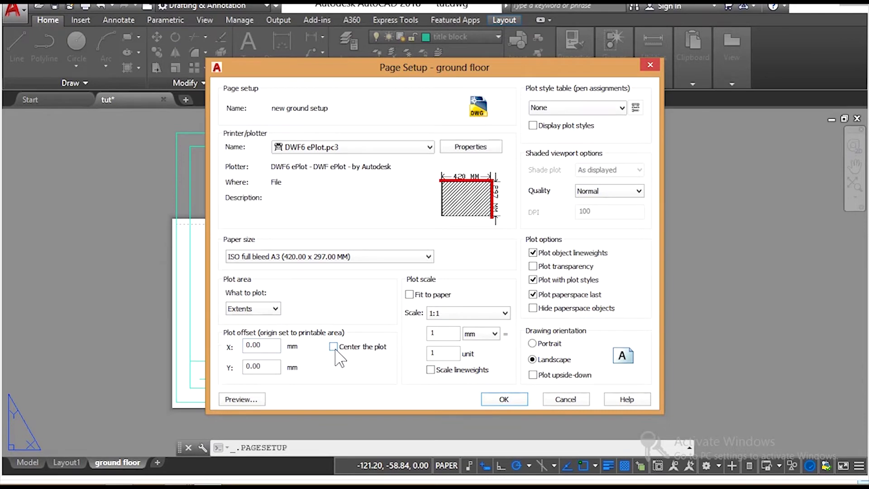
left_click(334, 347)
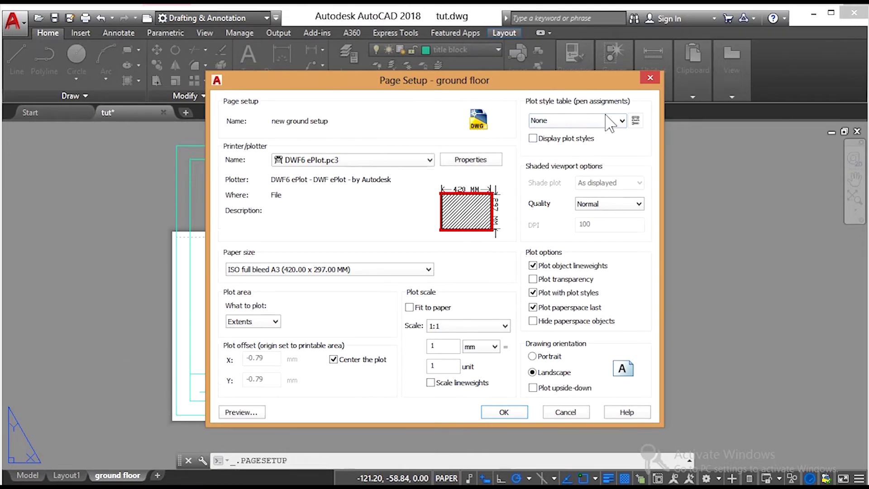
left_click(606, 121)
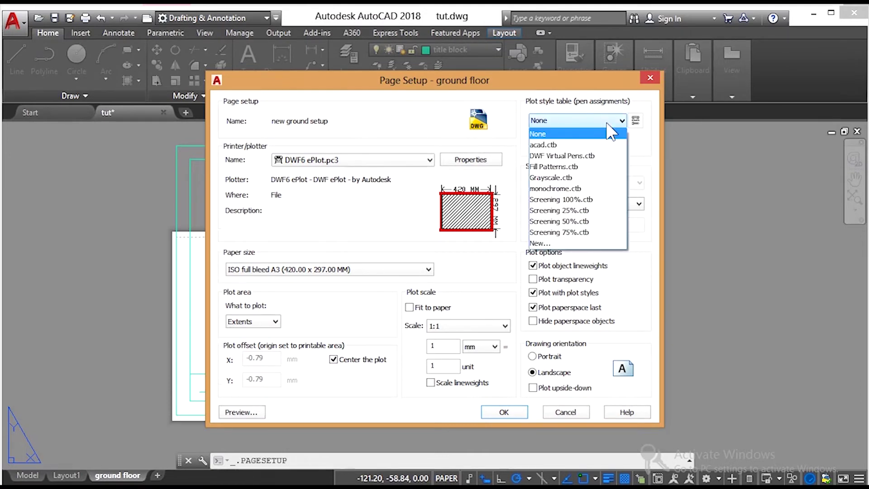
left_click(590, 190)
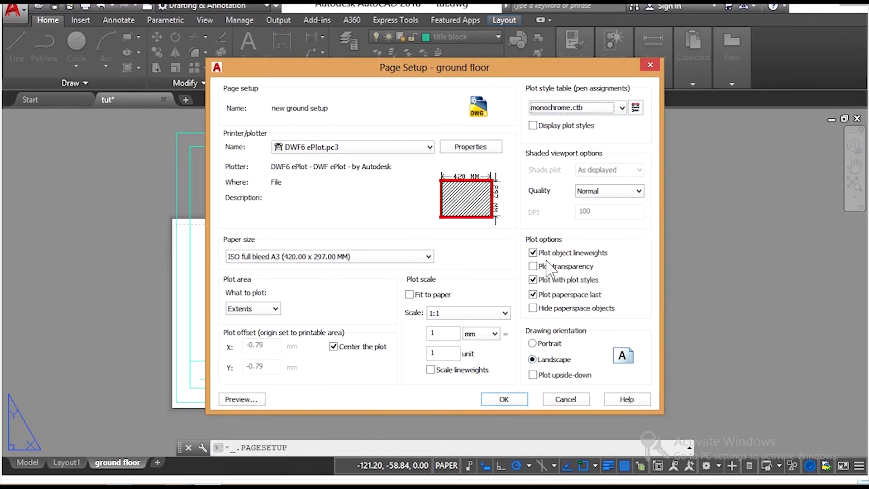
left_click(504, 401)
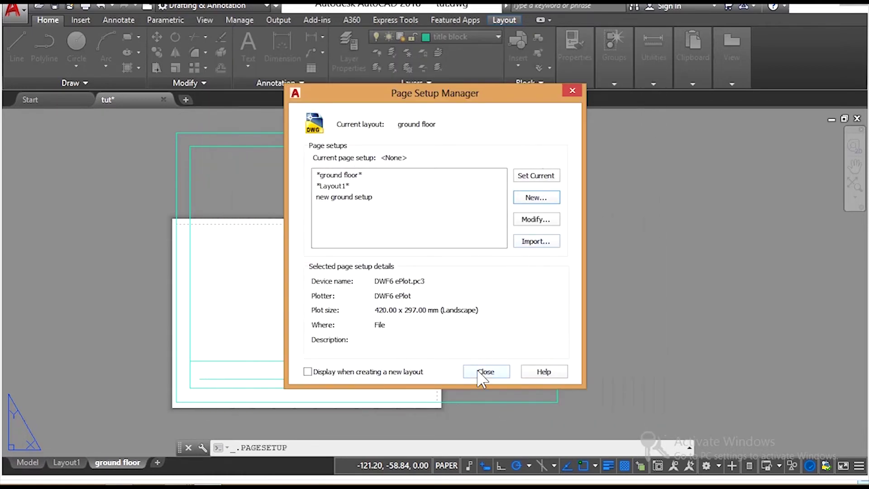
- Apply the "new ground setup" page setup to the ground floor layout and close the Page Setup Manager
left_click(376, 198)
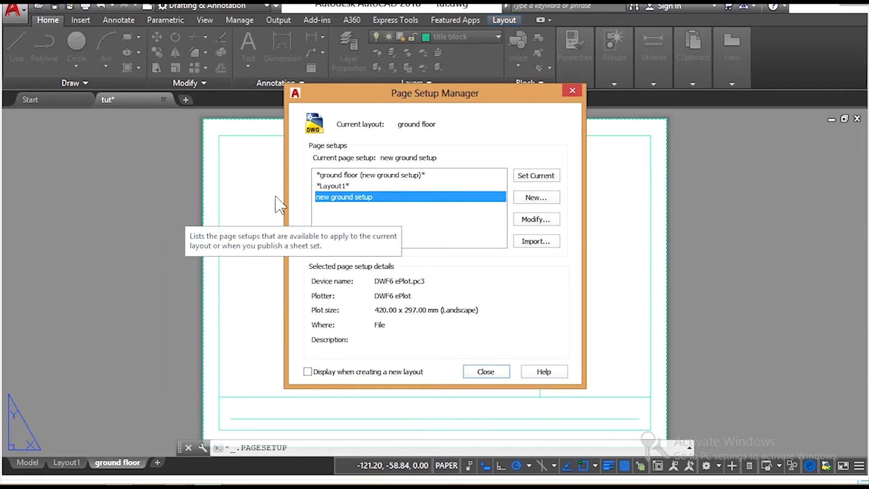
left_click(491, 372)
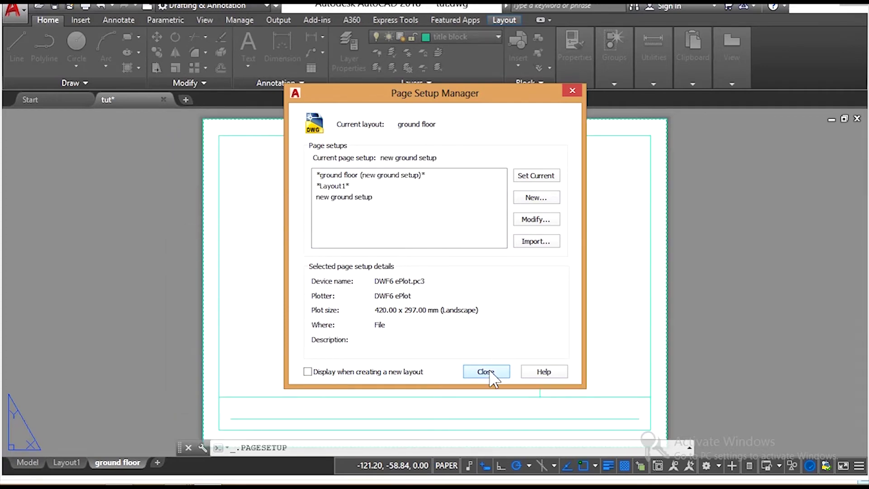
- Examine how the title block frame fits the A3 sheet in the ground floor layout
scroll(304, 200, "down", 2)
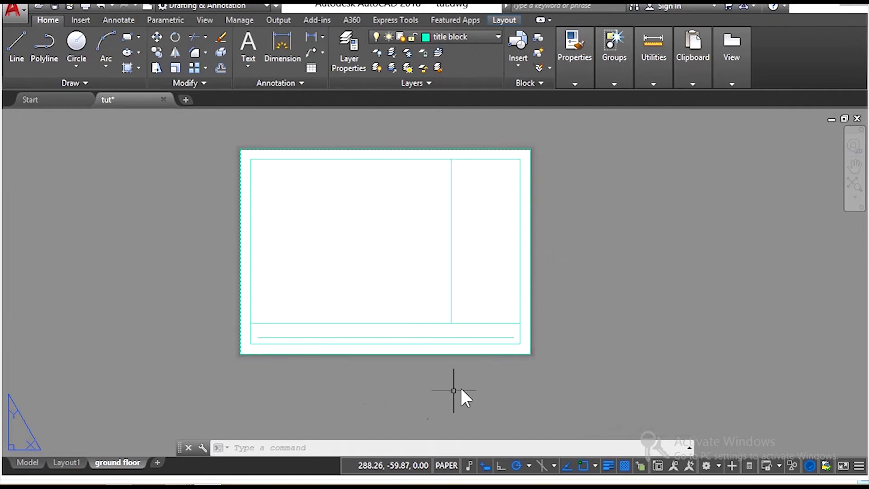
scroll(474, 348, "up", 2)
scroll(453, 390, "down", 2)
scroll(371, 304, "up", 2)
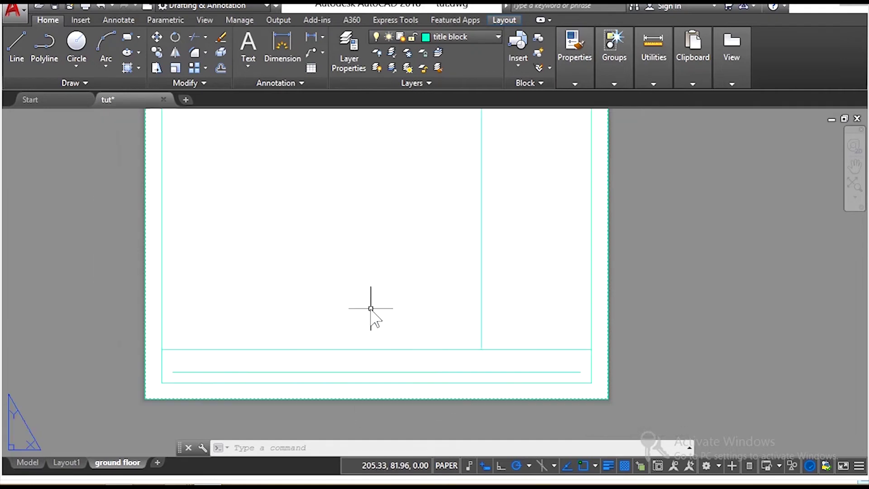
scroll(363, 347, "down", 2)
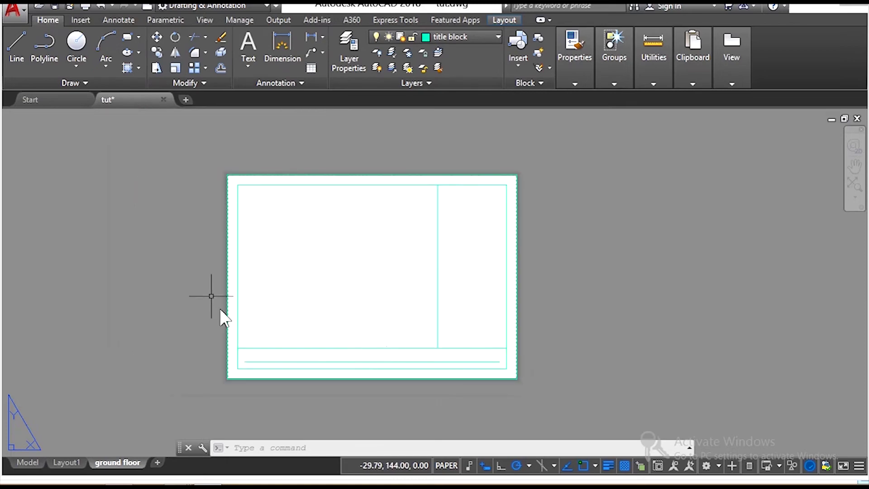
scroll(364, 372, "up", 2)
scroll(349, 372, "down", 2)
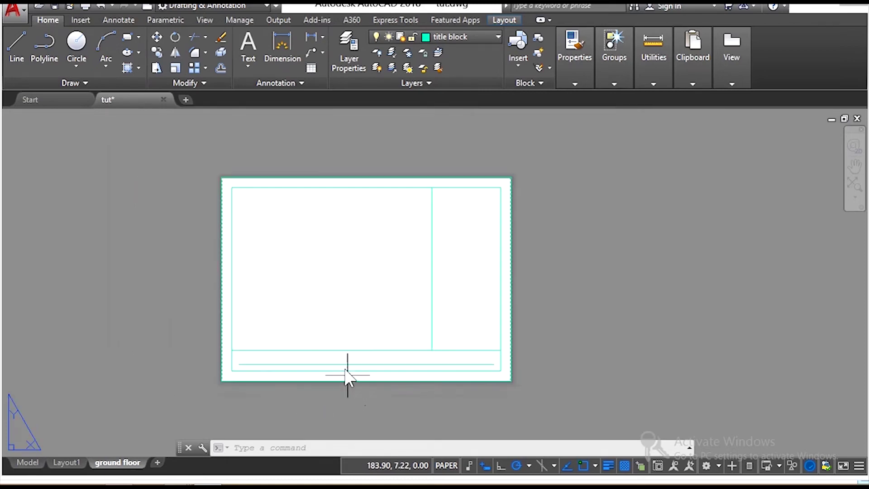
scroll(331, 293, "up", 2)
scroll(328, 294, "down", 2)
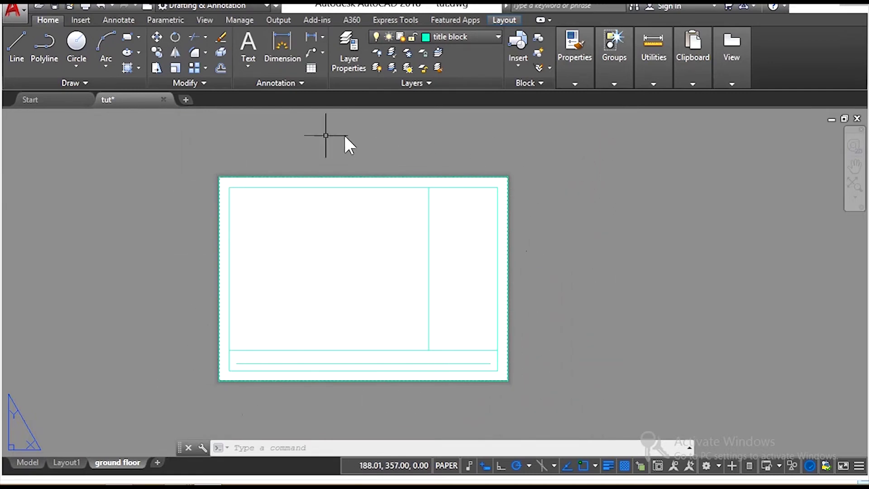
left_click(503, 20)
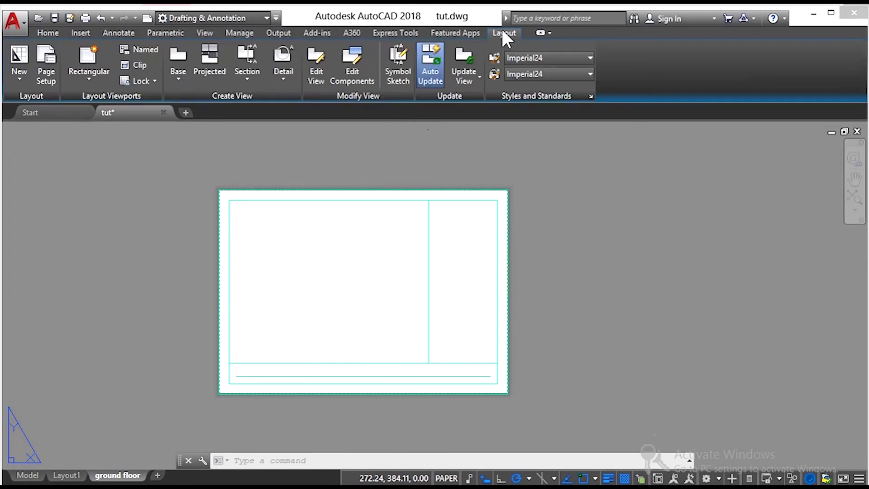
left_click(88, 73)
left_click(95, 100)
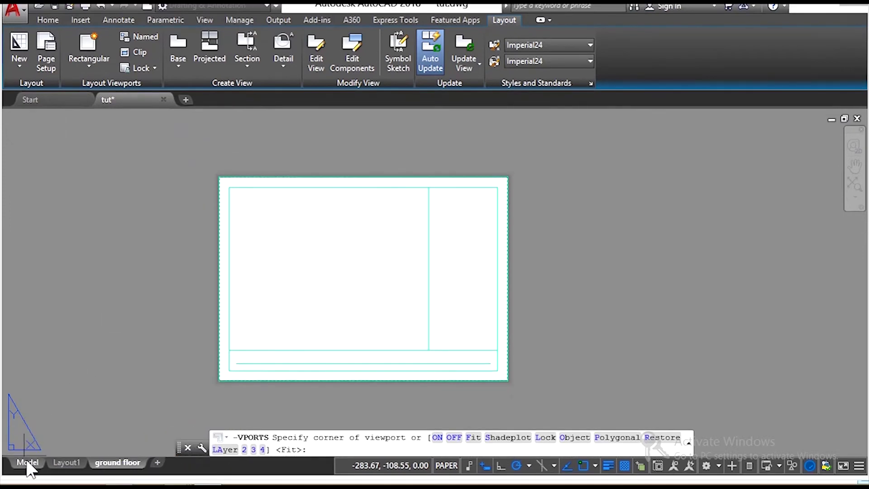
mouse_move(28, 462)
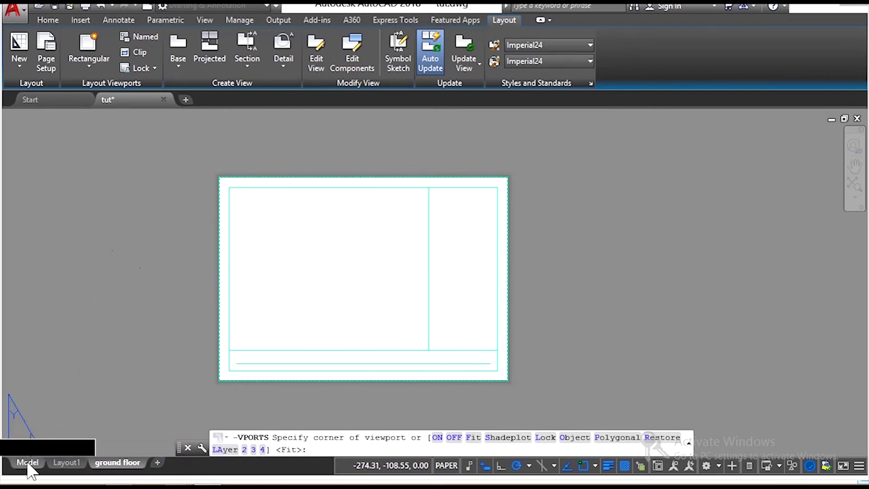
key("Escape")
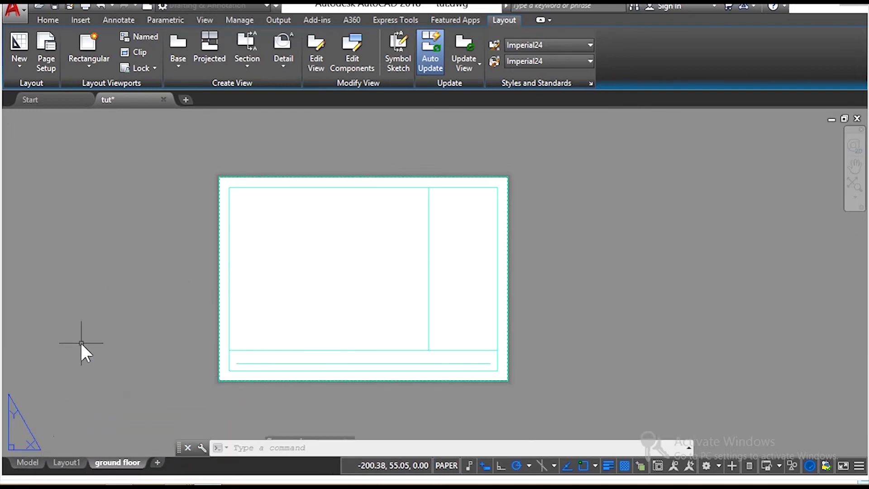
- Delete the original title block frame from model space
left_click(32, 462)
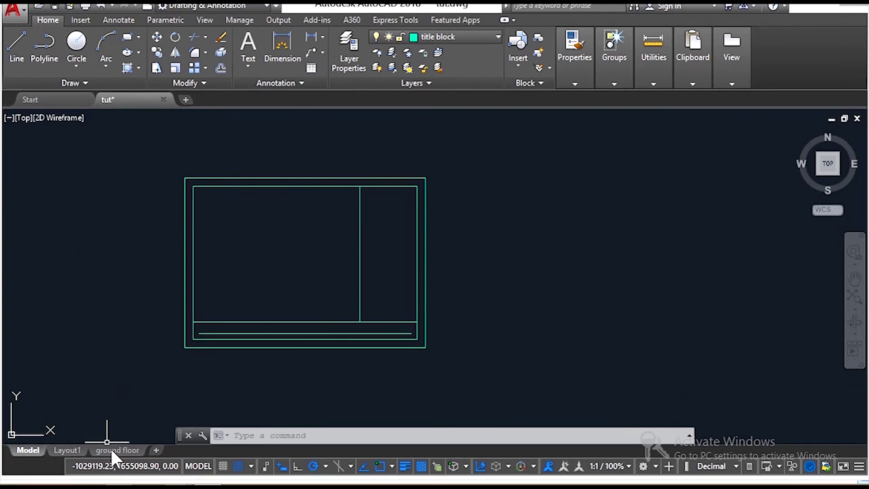
scroll(202, 222, "down", 4)
left_click(159, 174)
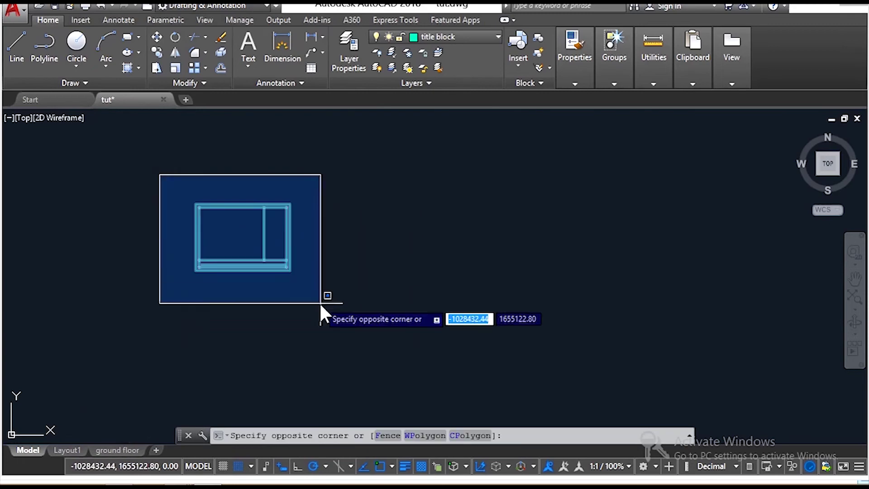
left_click(320, 303)
key("Delete")
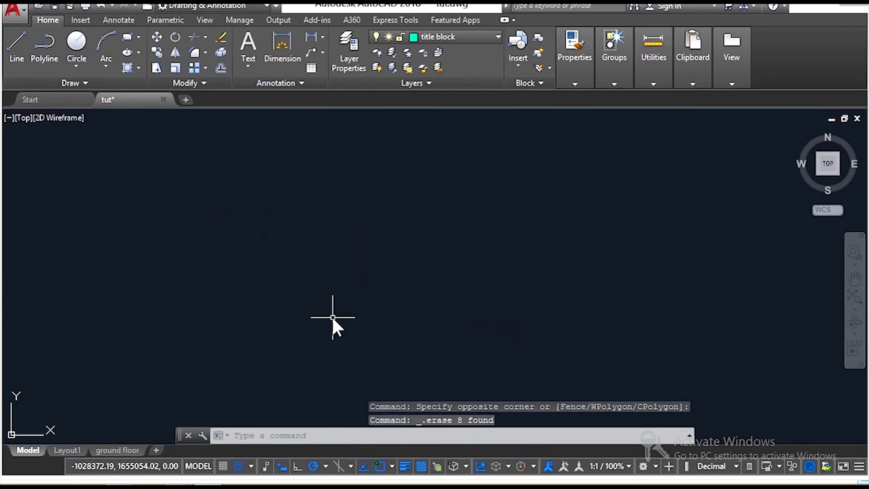
- Create a rectangular viewport in the ground floor layout from the inner border's upper-left corner to the junction of the vertical and horizontal dividers
left_click(114, 450)
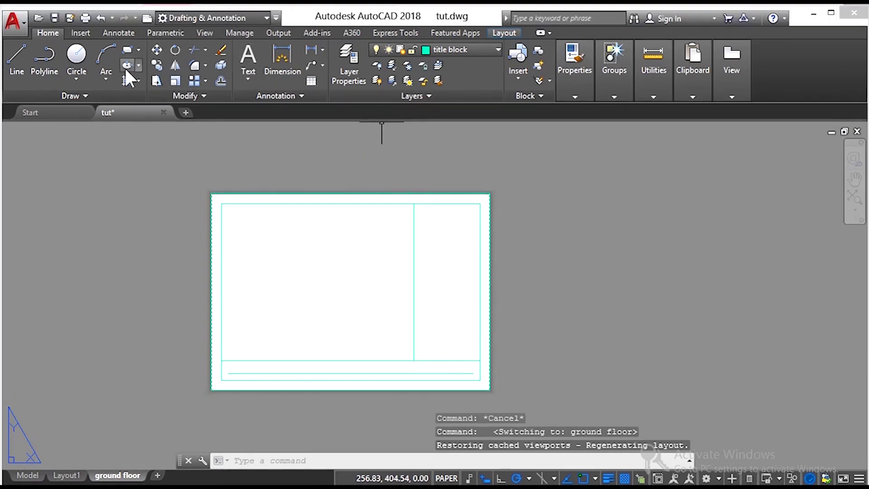
left_click(502, 32)
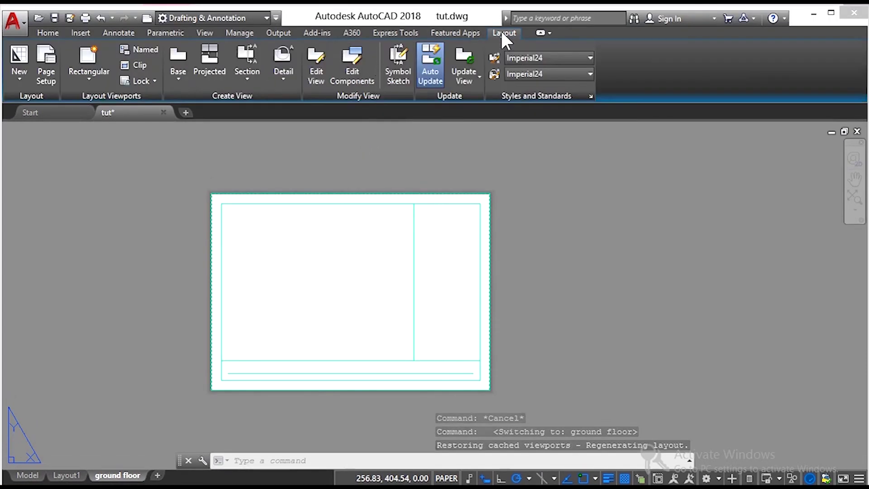
left_click(103, 64)
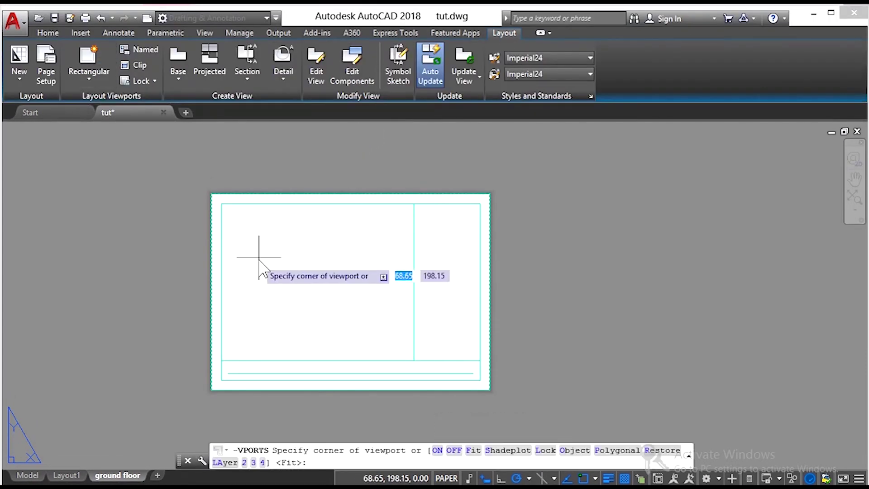
left_click(221, 204)
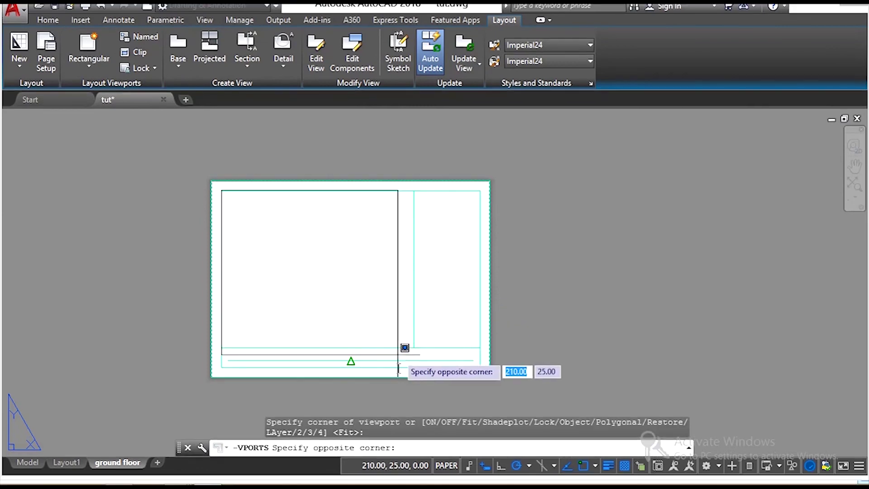
scroll(411, 364, "up", 2)
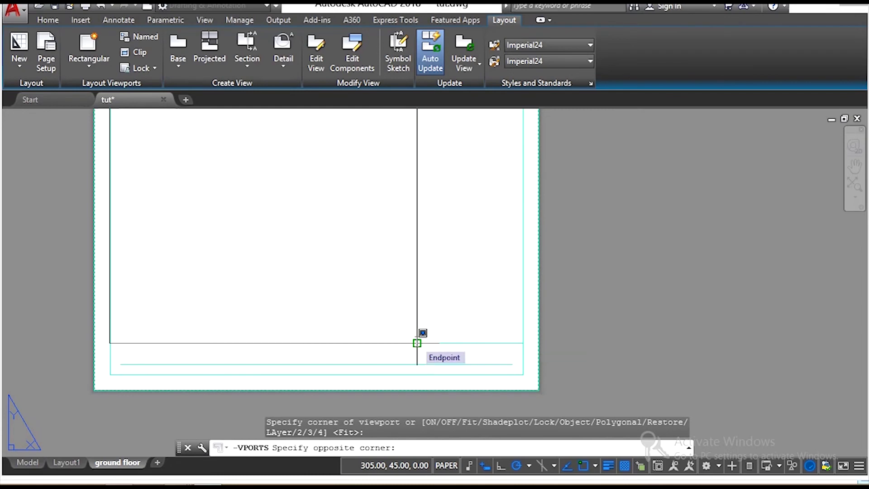
left_click(417, 343)
scroll(416, 371, "down", 2)
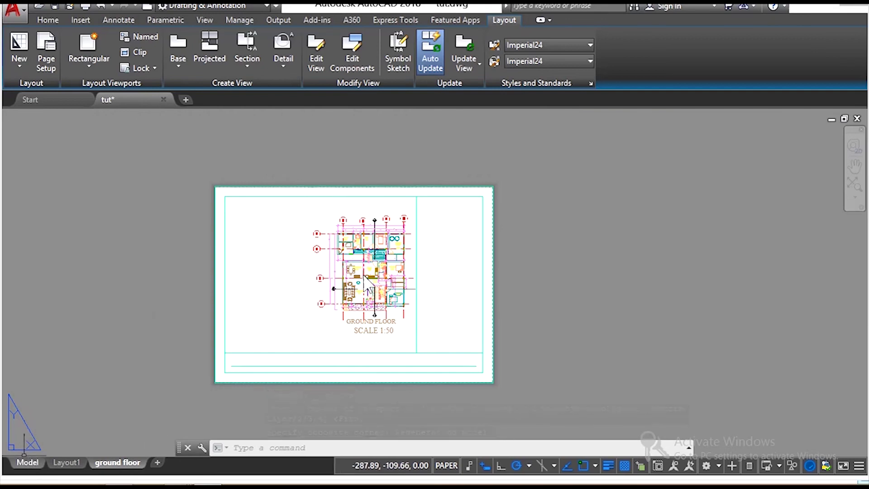
- Zoom the ground floor plan to fill the layout viewport and return to paper space
scroll(364, 279, "up", 2)
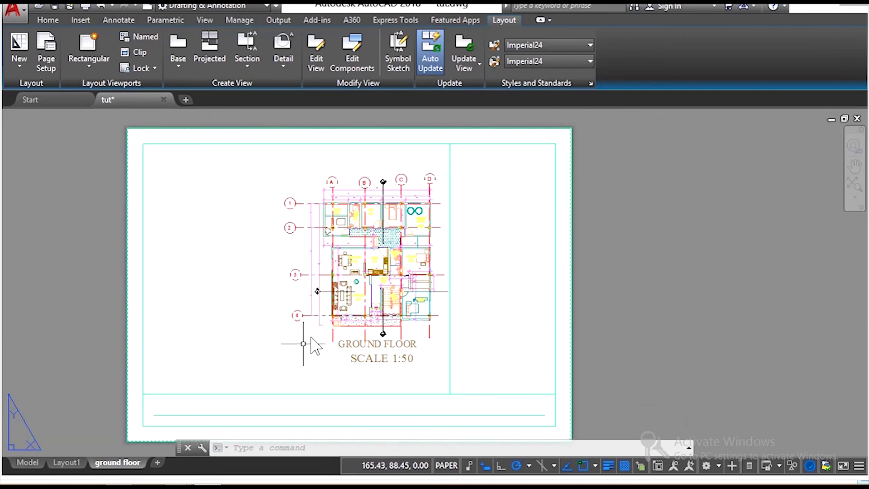
left_click(448, 465)
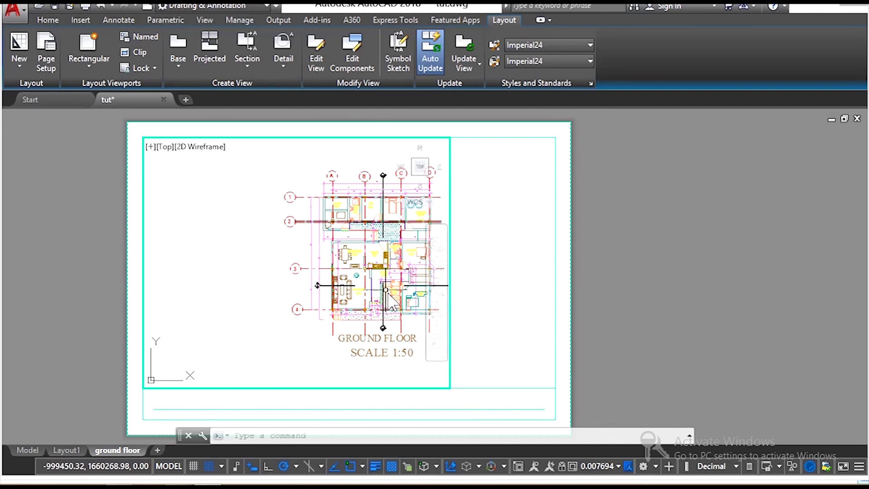
left_click(436, 292)
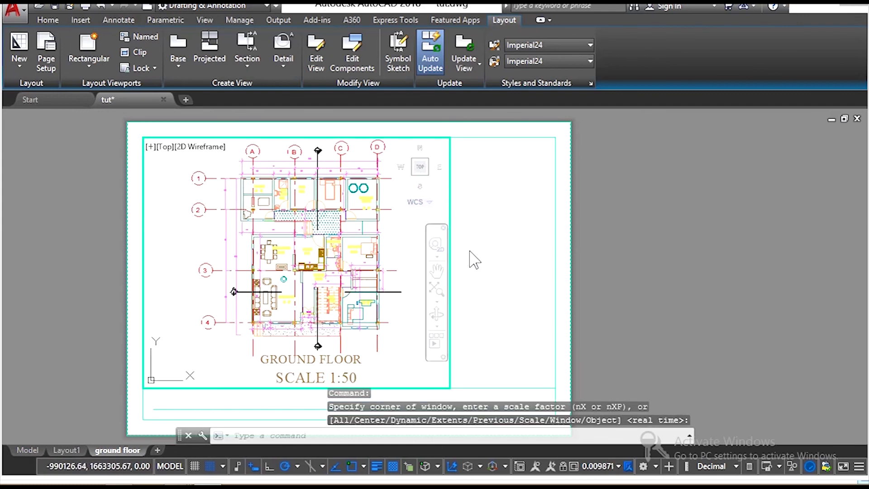
left_click(171, 466)
scroll(352, 229, "down", 3)
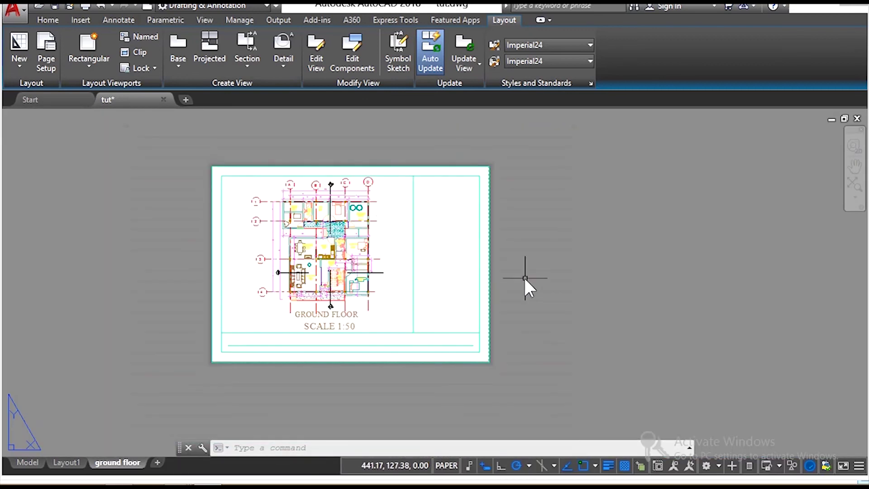
scroll(429, 188, "up", 2)
scroll(436, 175, "down", 2)
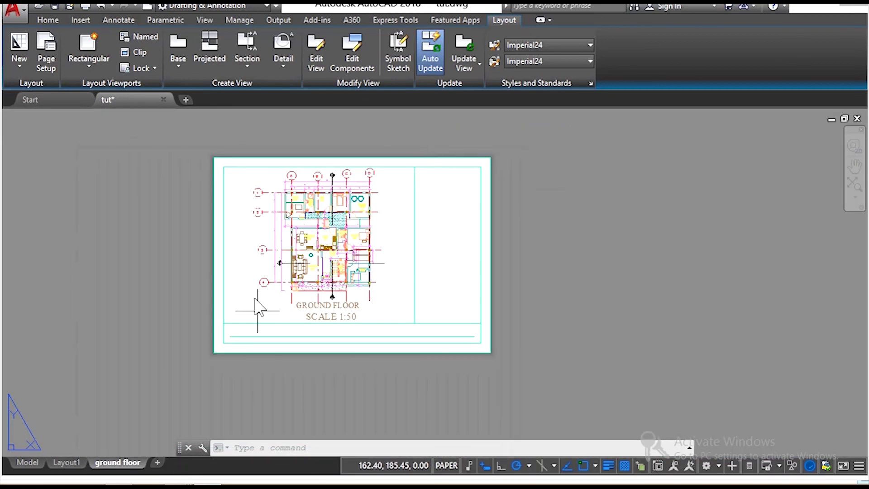